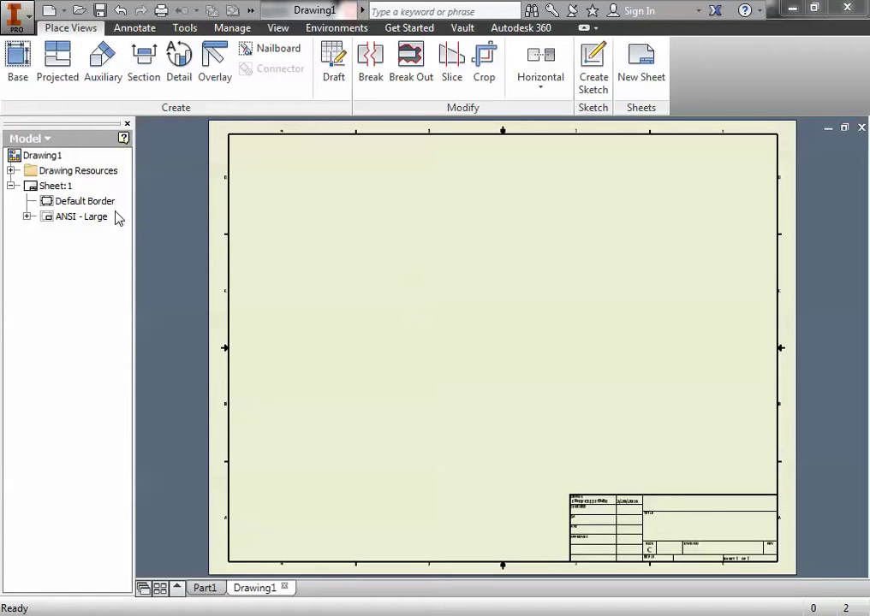
Change Sheet:1 to size B (11 x 17) through Edit Sheet
left_click(31, 187)
left_click(32, 187)
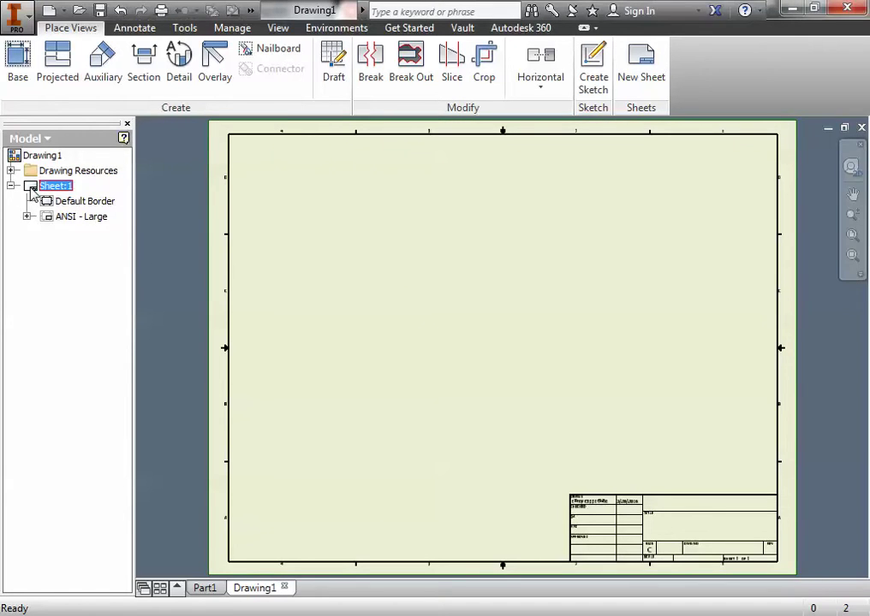
right_click(31, 191)
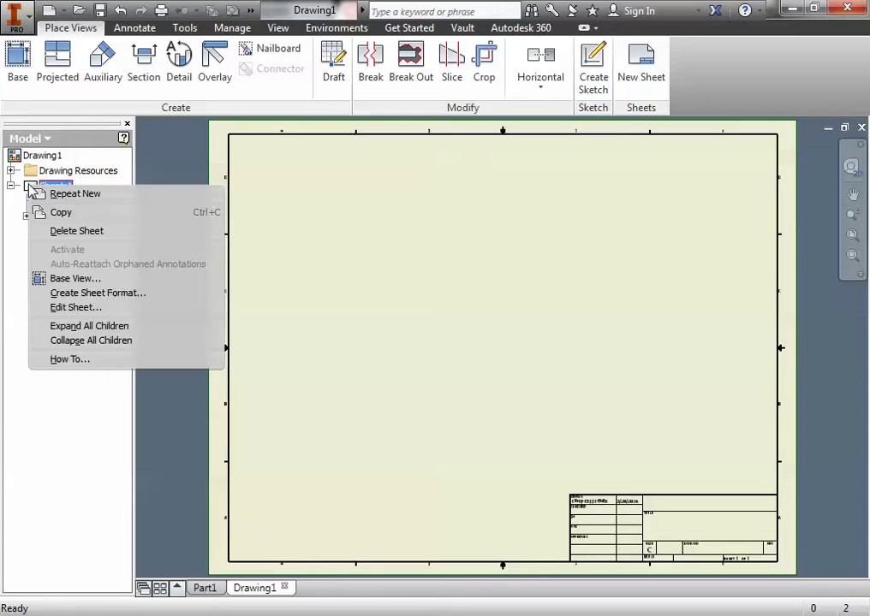
left_click(66, 308)
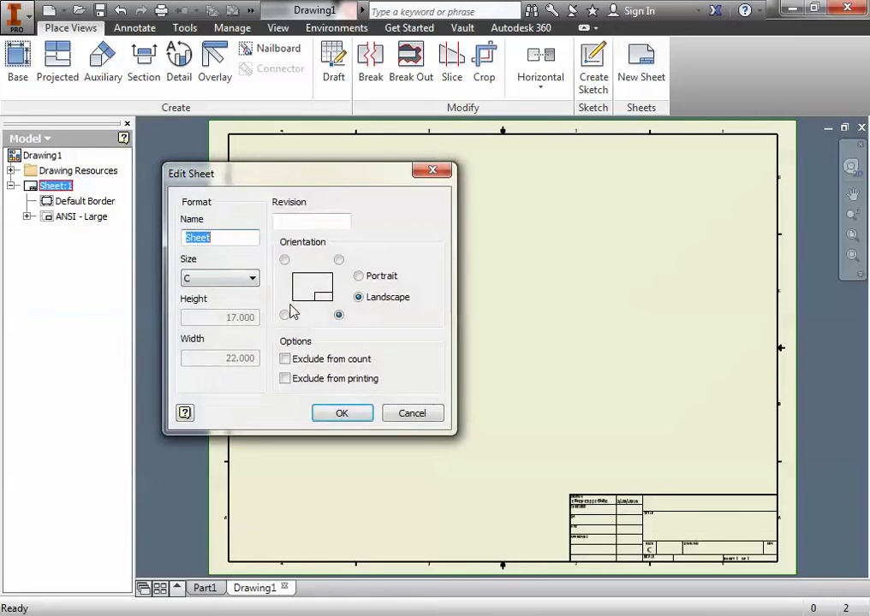
left_click(252, 280)
left_click(234, 307)
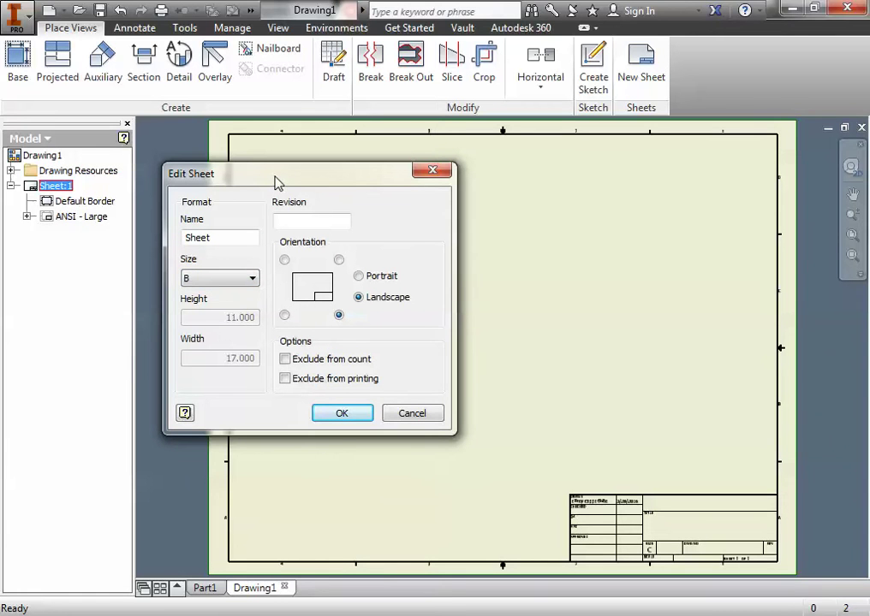
left_click_drag(284, 179, 298, 195)
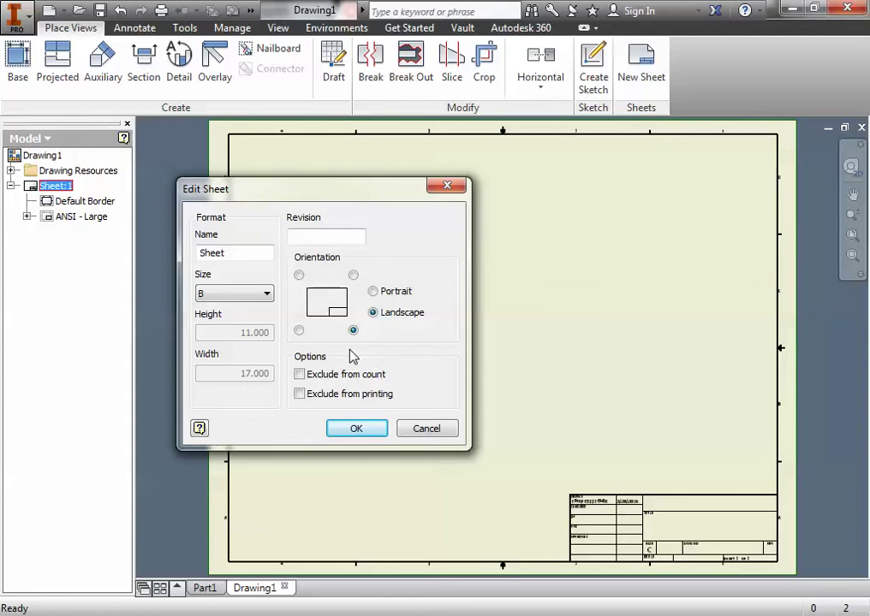
left_click(356, 429)
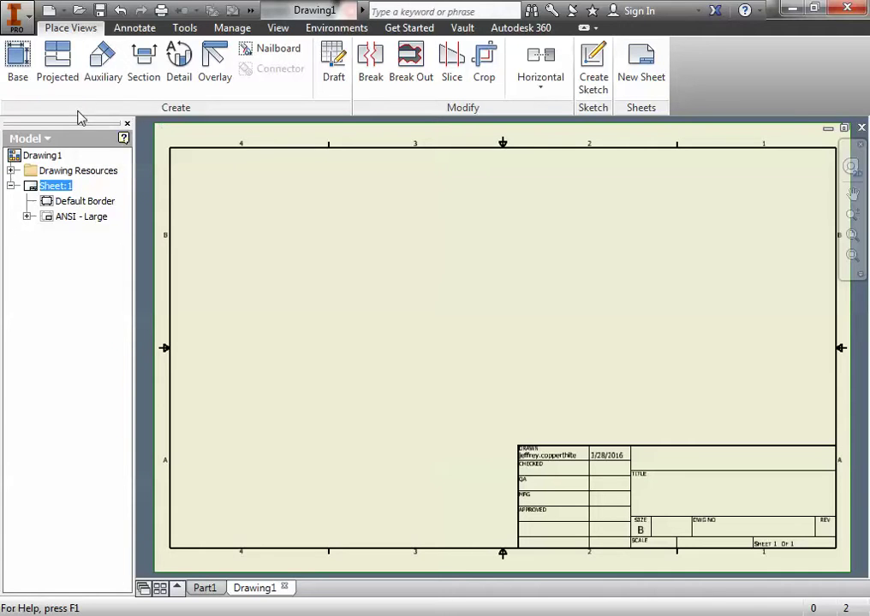
Place a Front-oriented base view of Part1 at the sheet's upper left, after previewing Top and Bottom
left_click(19, 79)
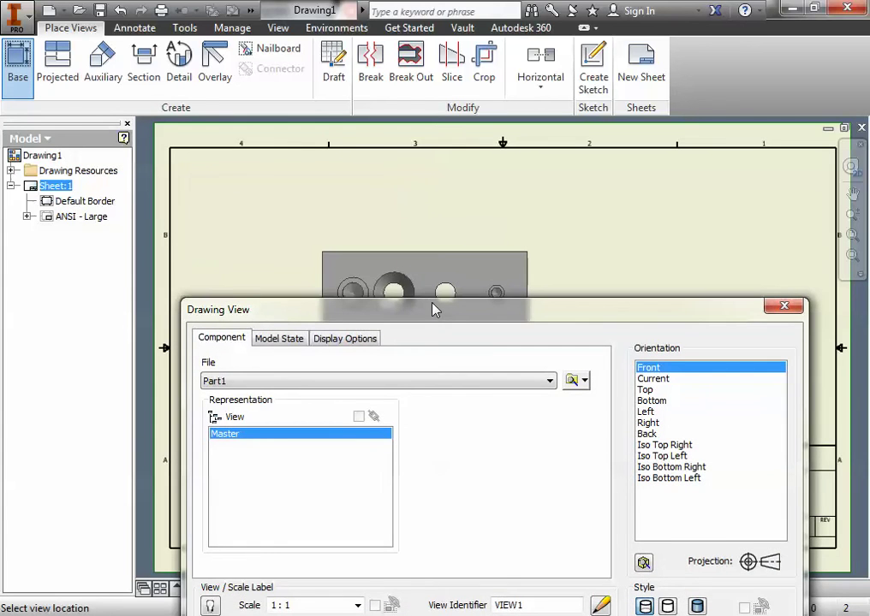
left_click_drag(435, 307, 423, 320)
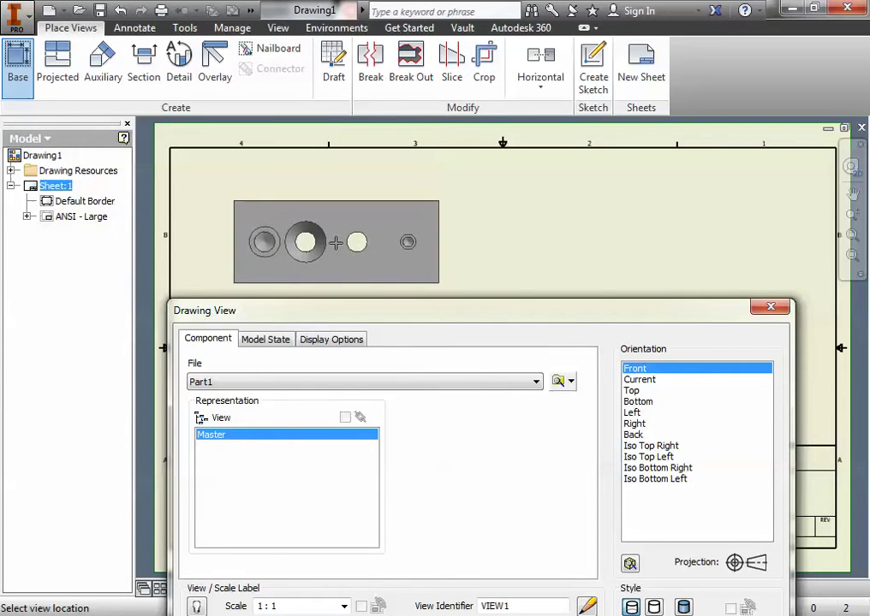
left_click(638, 390)
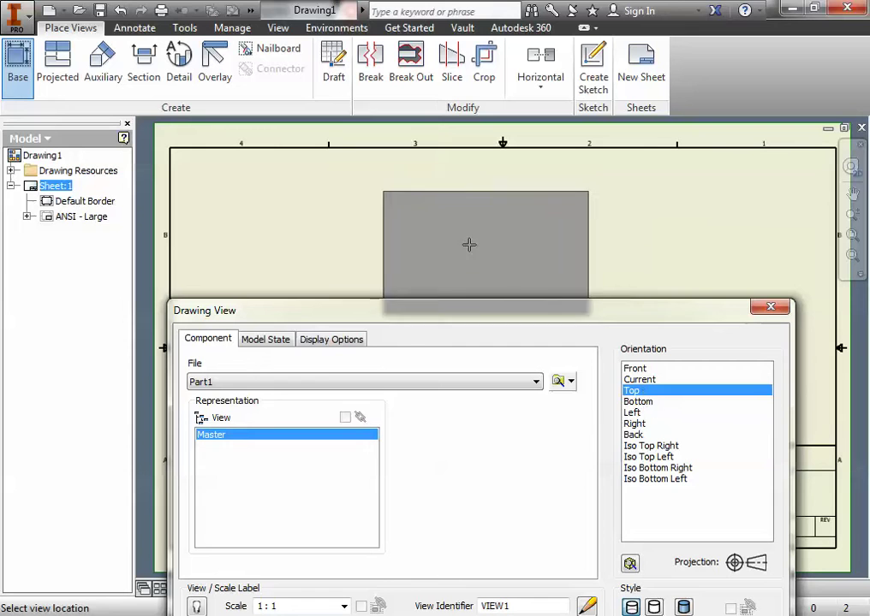
left_click(637, 401)
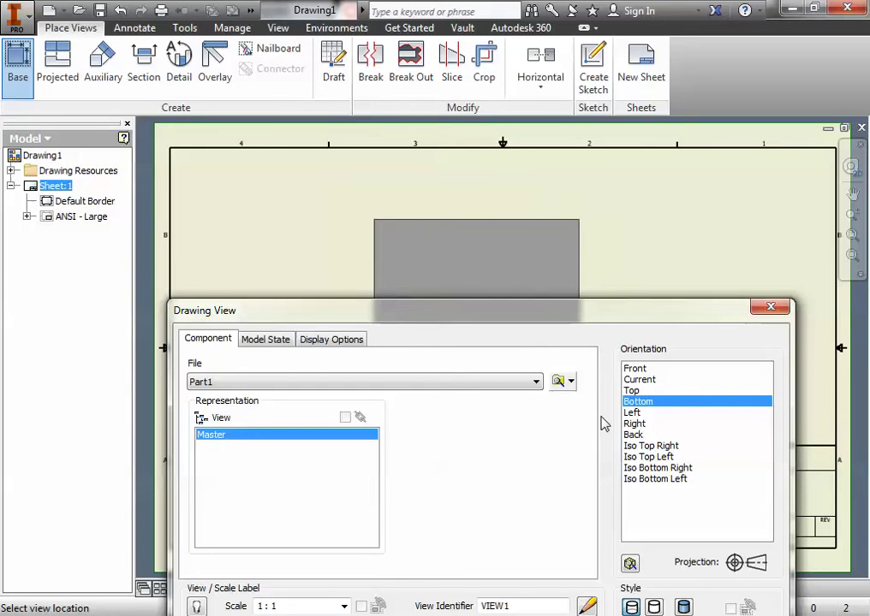
left_click(646, 369)
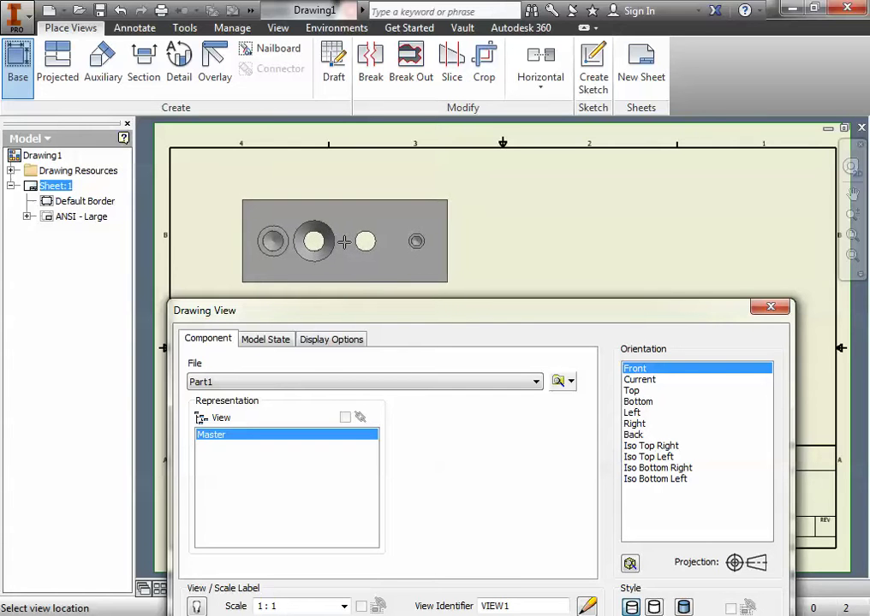
left_click(344, 240)
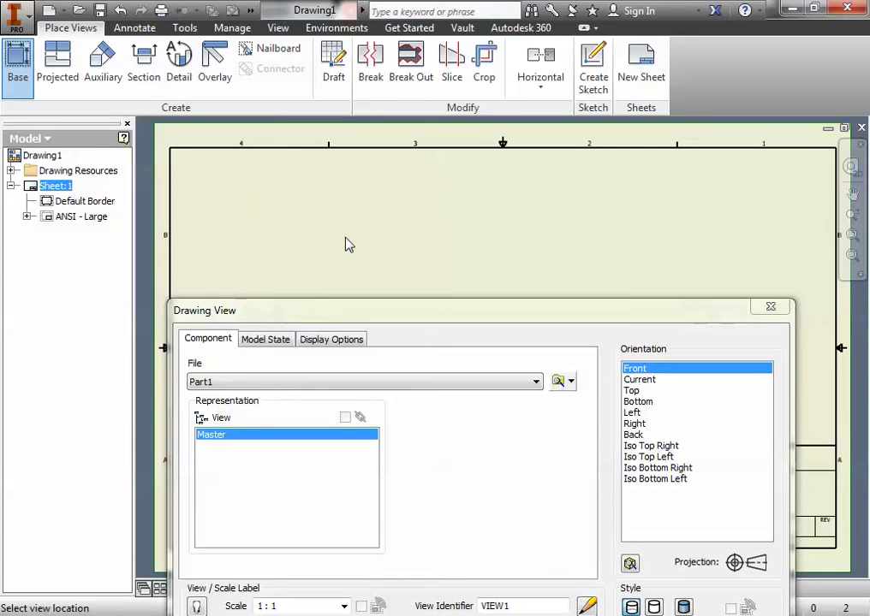
Save the part as per6drillblock
left_click(500, 360)
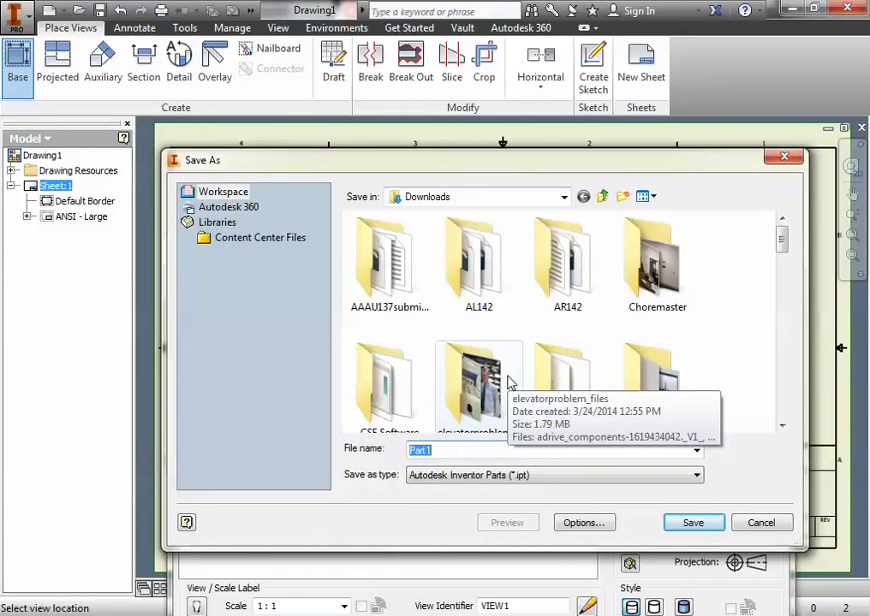
type("per6drillblock")
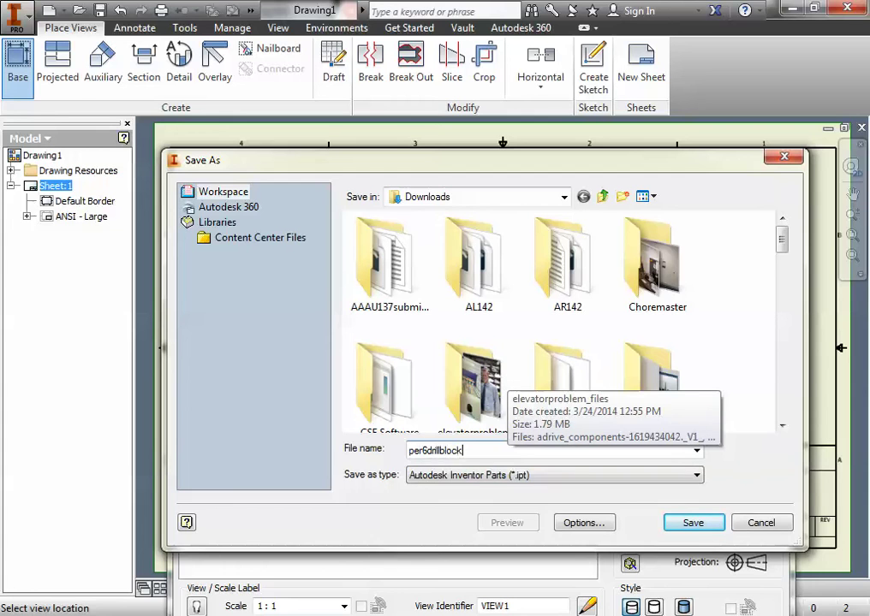
key("Return")
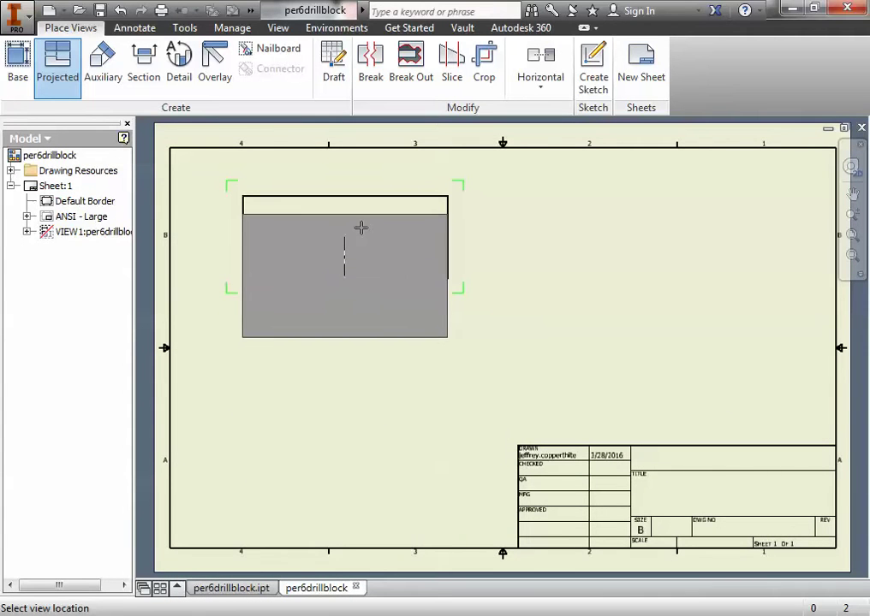
Finish the base view without projected views and move it slightly lower
right_click(363, 265)
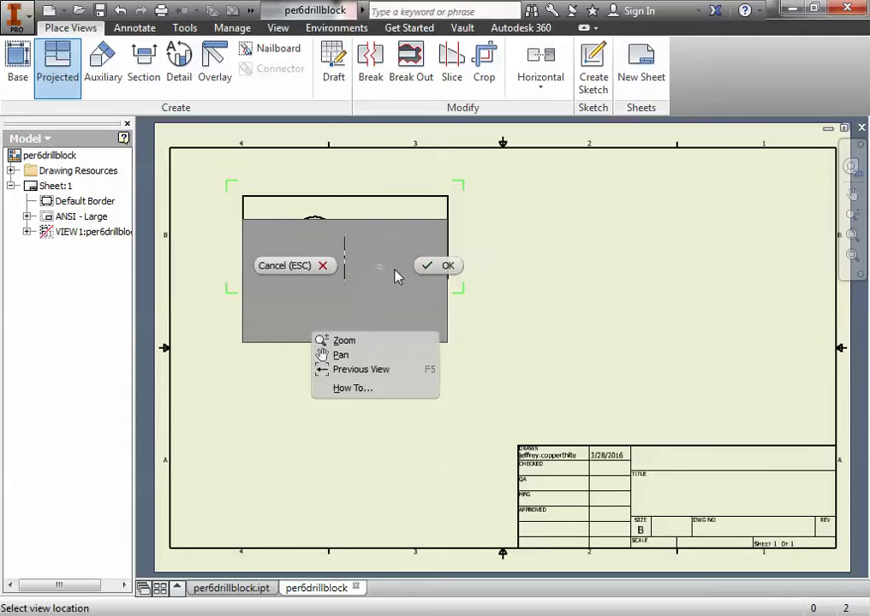
left_click(447, 266)
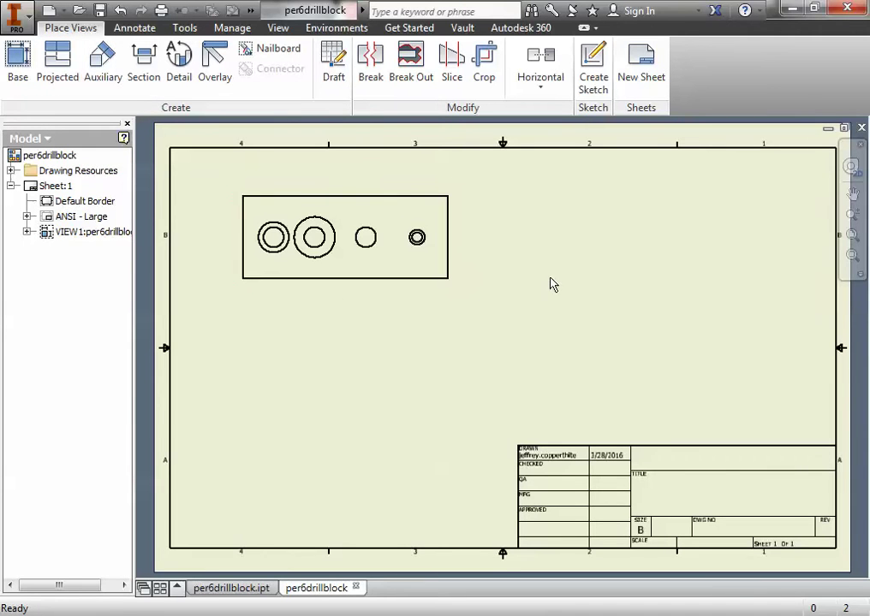
left_click_drag(239, 192, 237, 219)
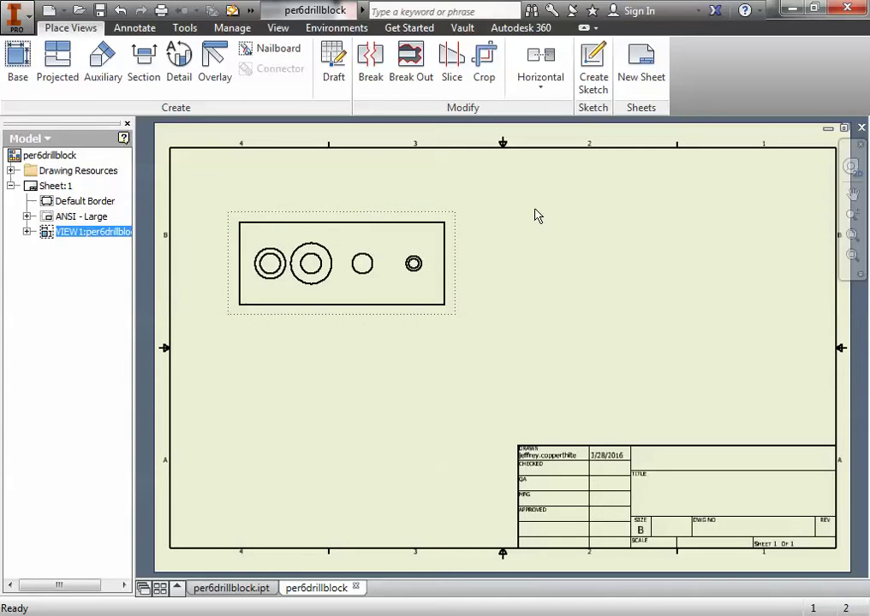
left_click(539, 241)
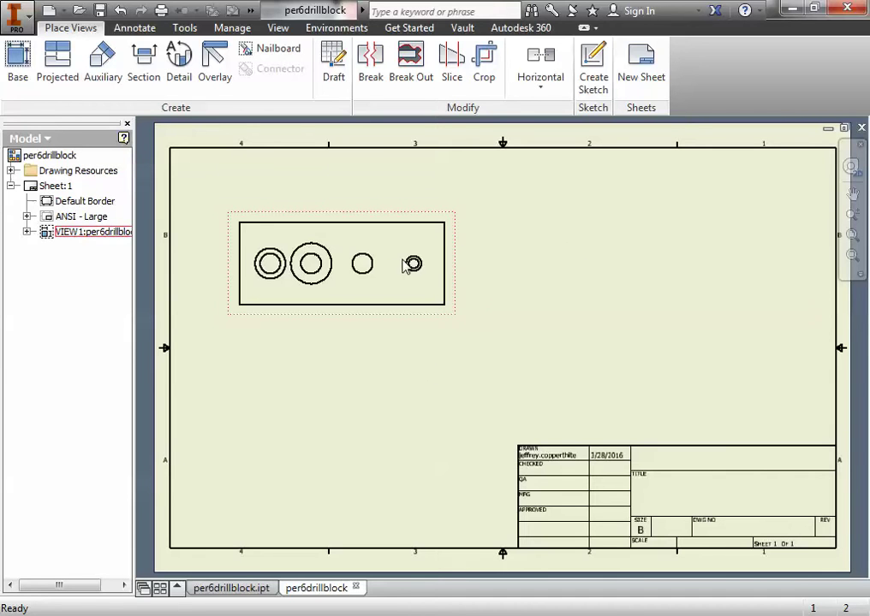
Start a section view using the front view VIEW1 as its parent
left_click(148, 92)
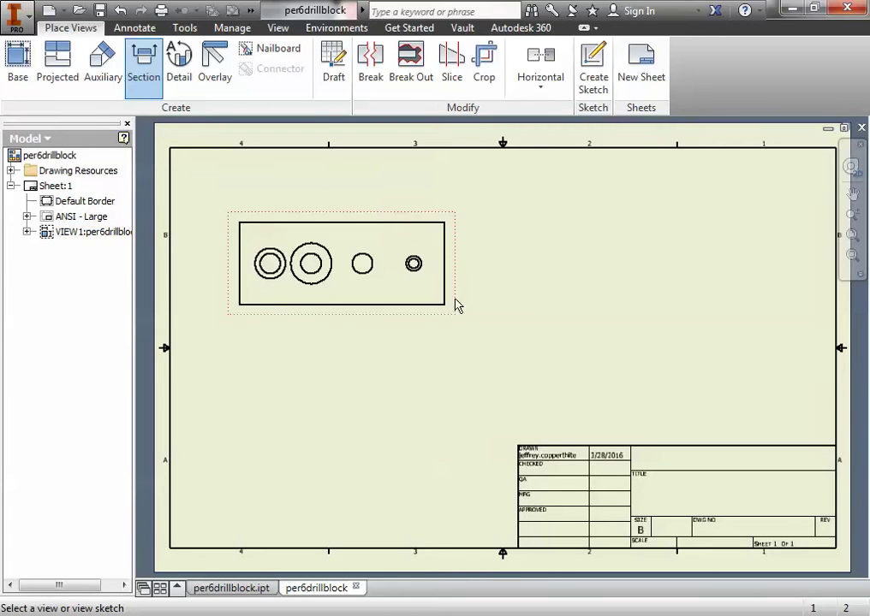
left_click(419, 221)
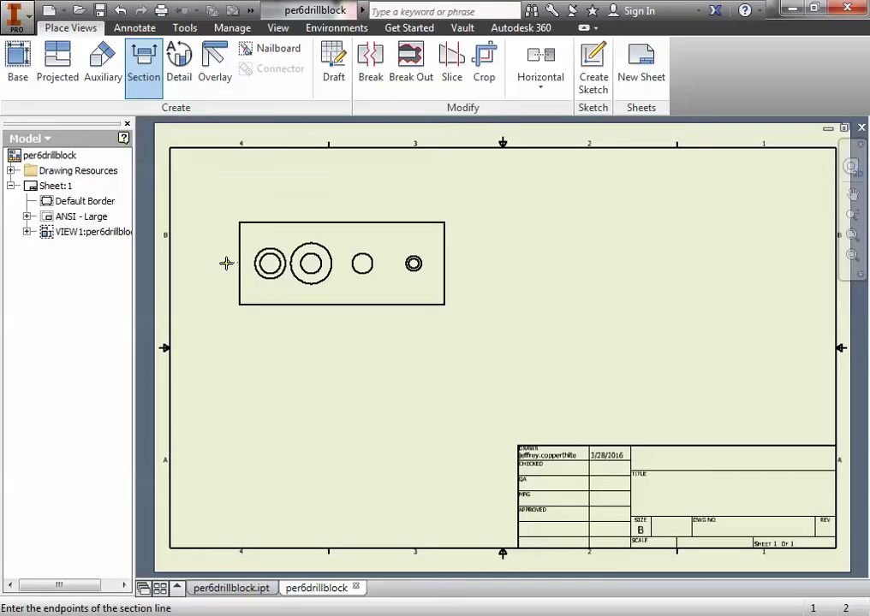
Draw a horizontal section line across VIEW1 through all four hole centres
left_click(226, 262)
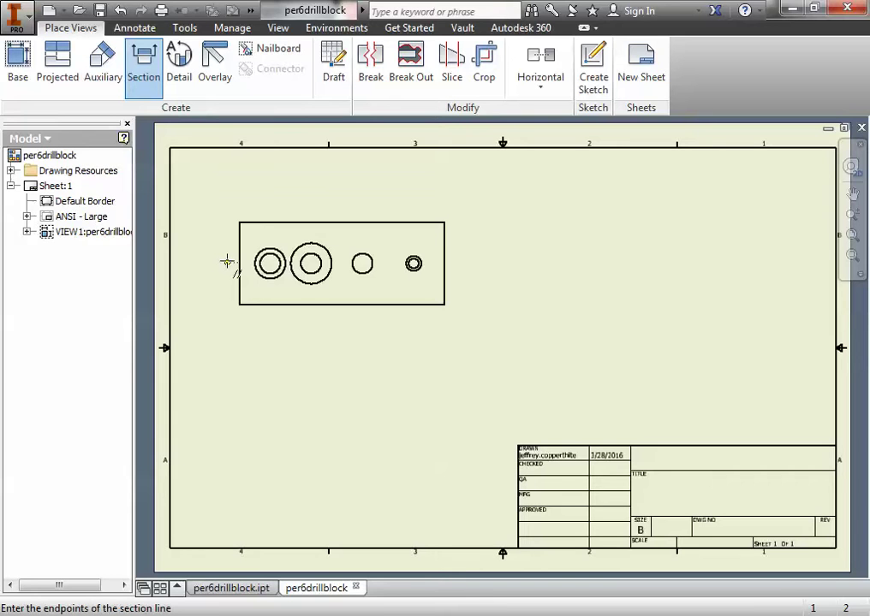
left_click(458, 262)
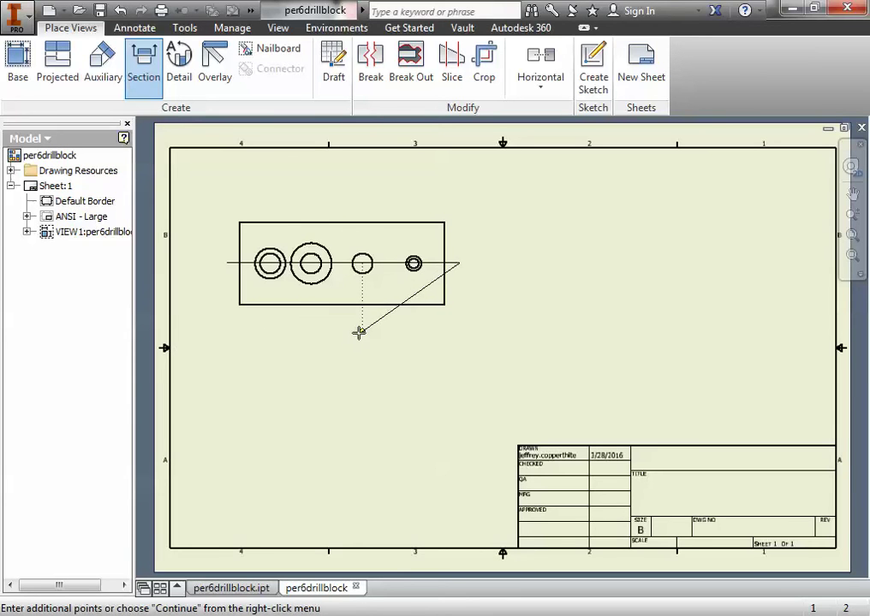
right_click(471, 230)
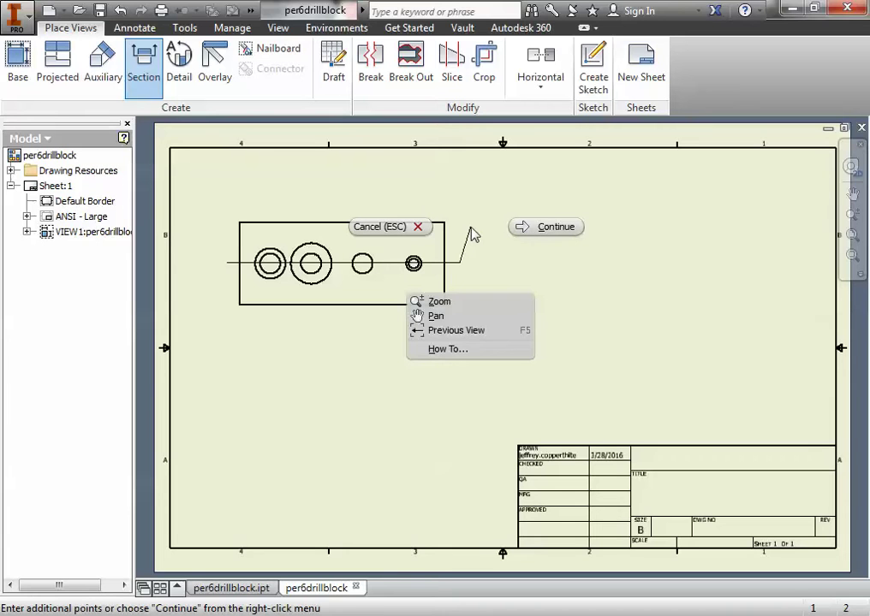
Drag the section A preview below the front view and set its scale to 1:1
left_click(524, 227)
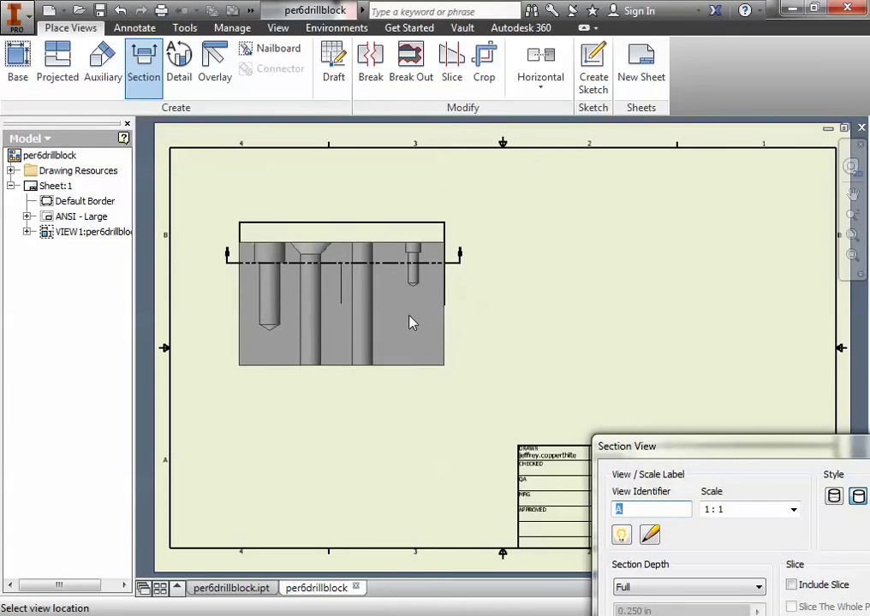
left_click_drag(660, 448, 547, 172)
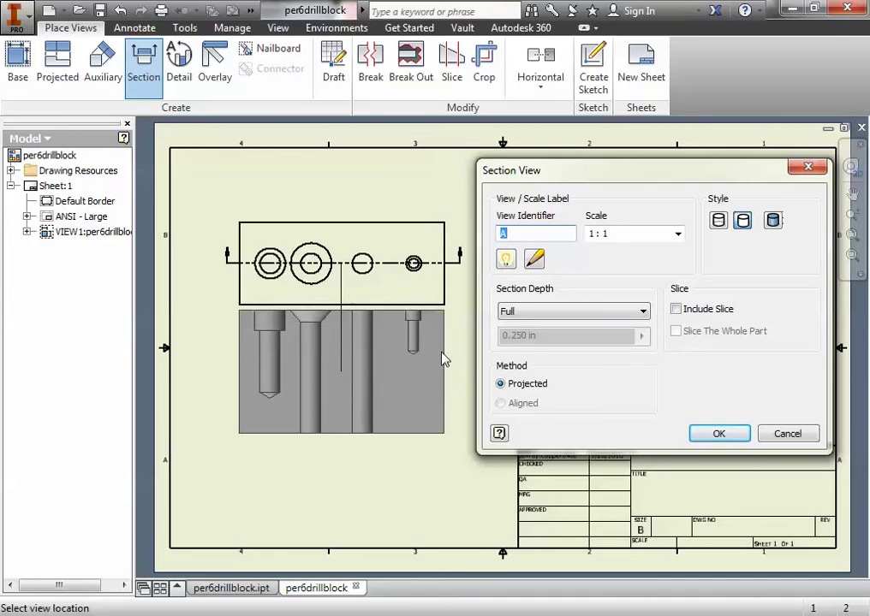
left_click(613, 235)
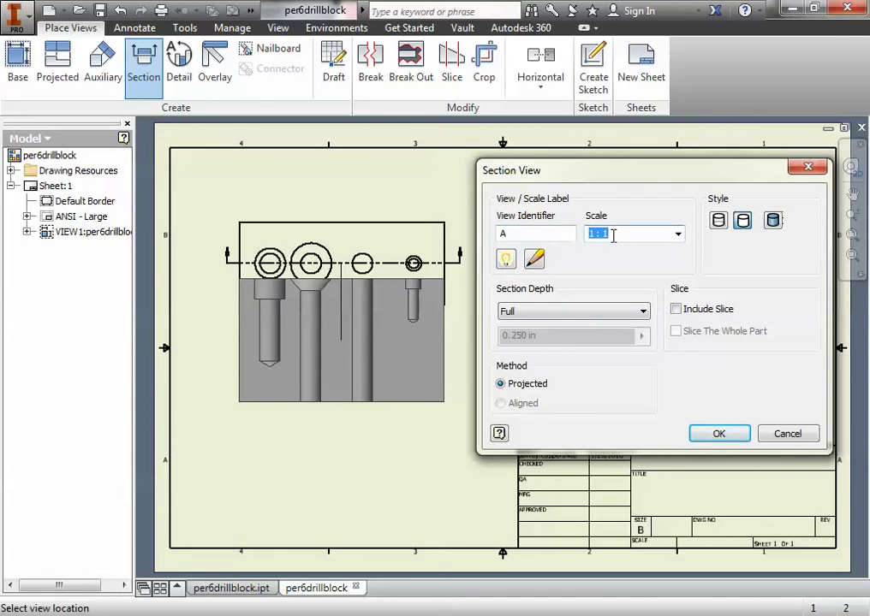
type("2")
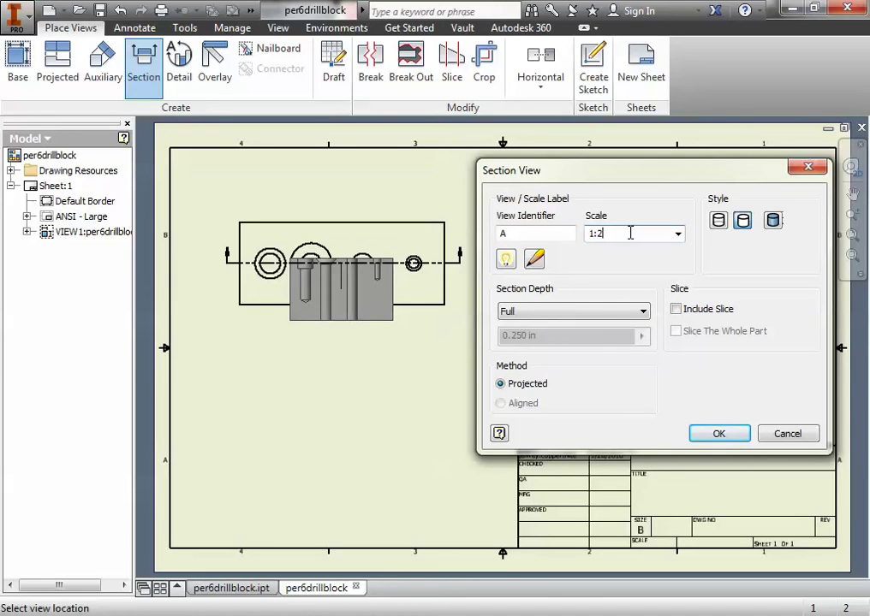
type("1")
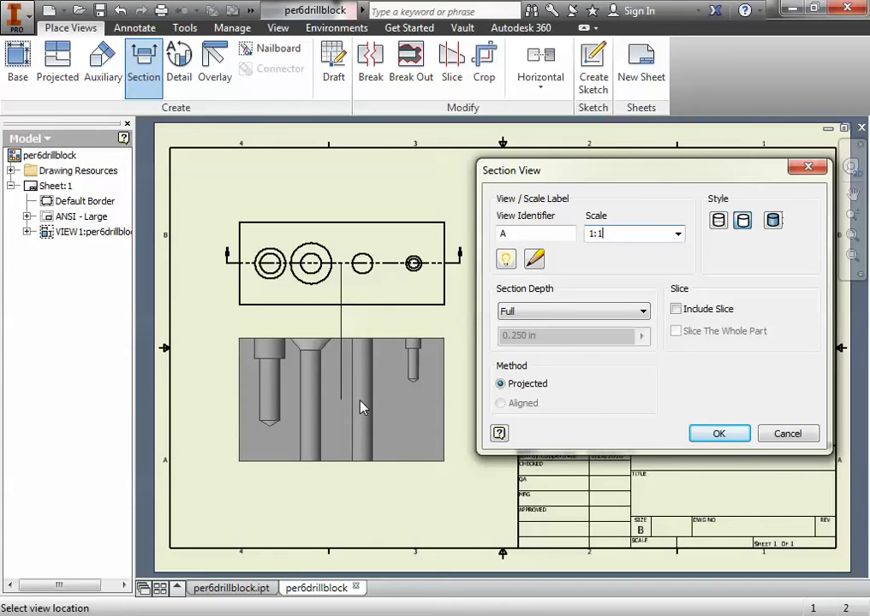
Place Section A-A at 1:1 directly below the front view
left_click(362, 408)
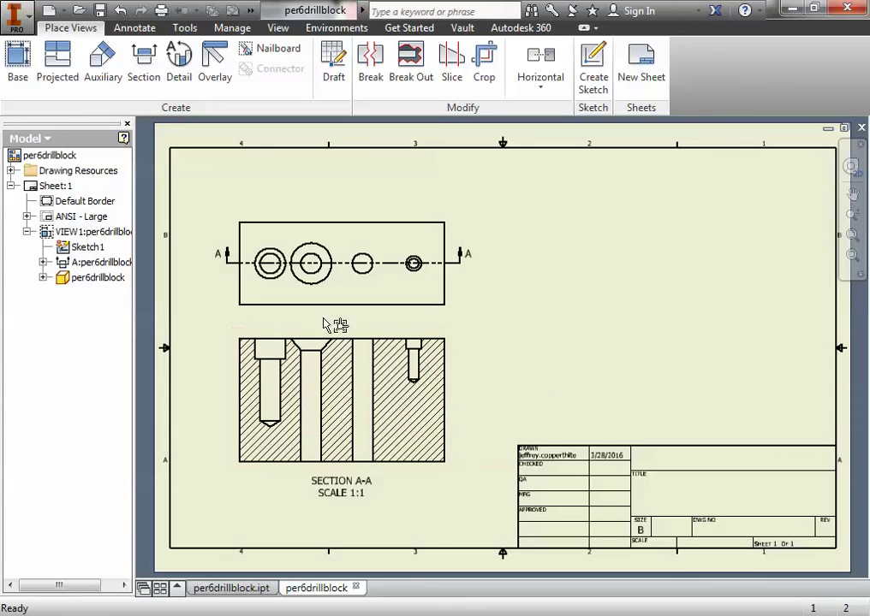
Adjust the section line's left end and nudge the front view slightly upward
left_click_drag(229, 265, 229, 267)
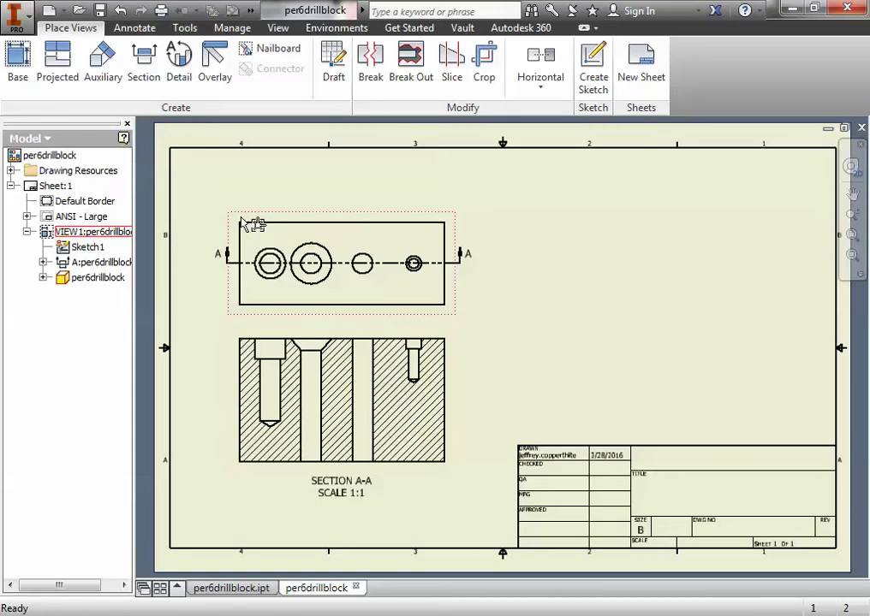
left_click_drag(243, 224, 244, 205)
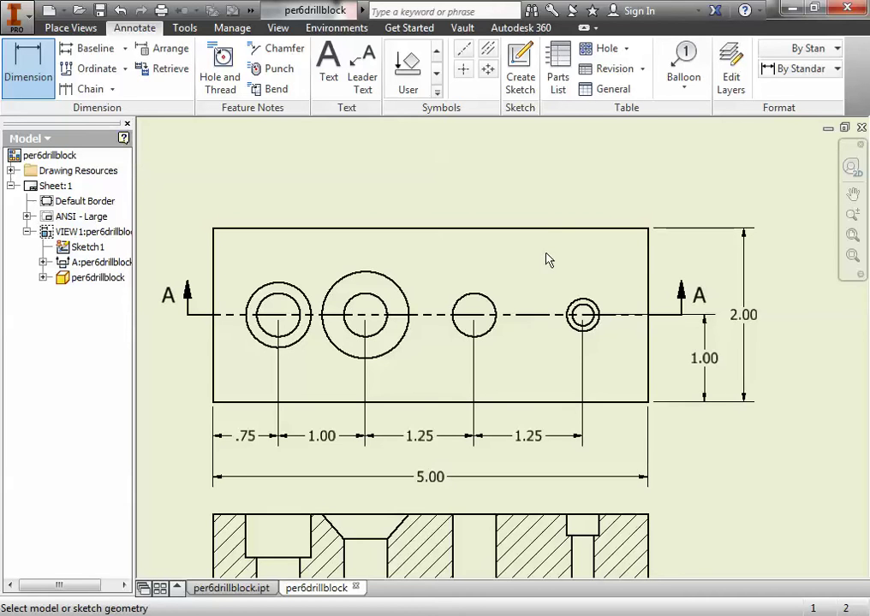
Pan the front view into reach and start the Hole and Thread callout tool
middle_click_drag(459, 184, 517, 229)
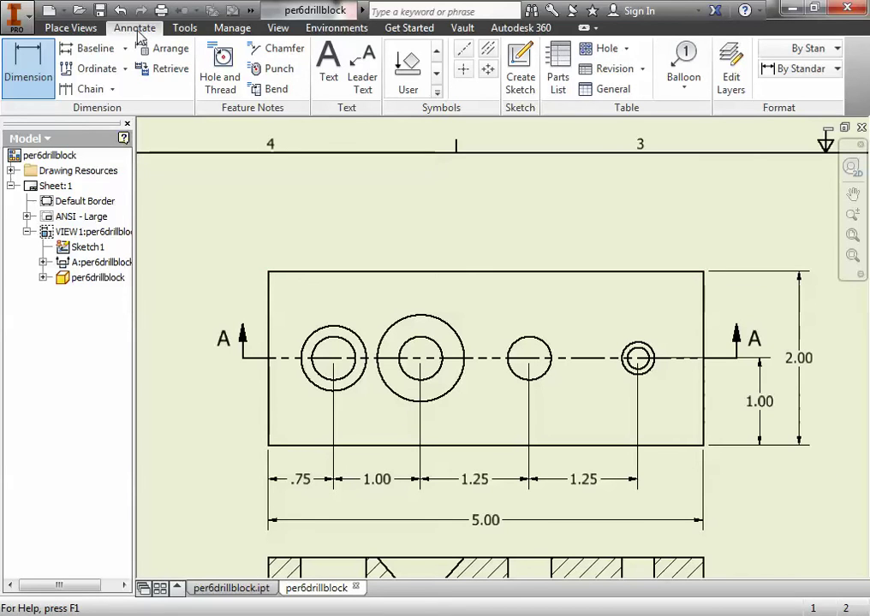
left_click(222, 75)
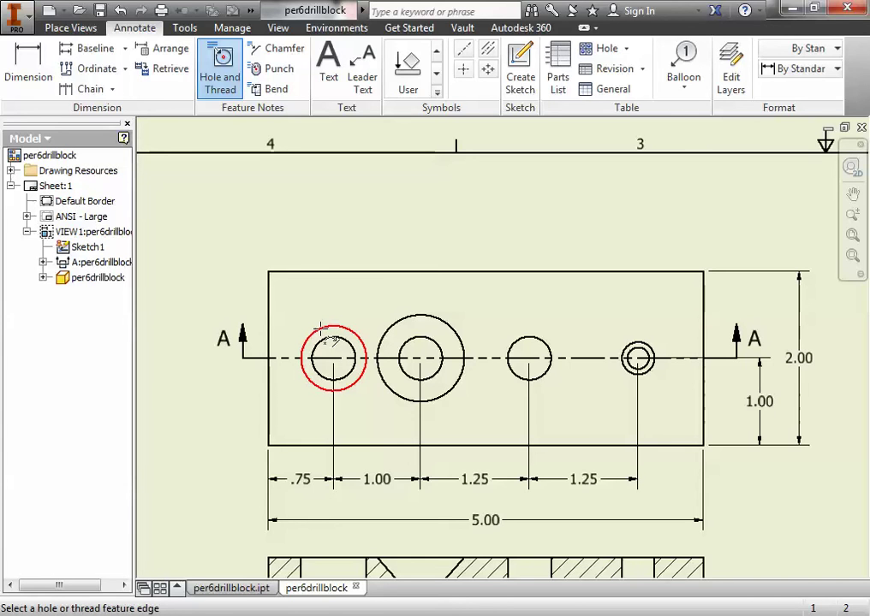
Add callouts above the block for the counterbored, countersunk, Ø.50 THRU and small Ø.25 holes
left_click(322, 330)
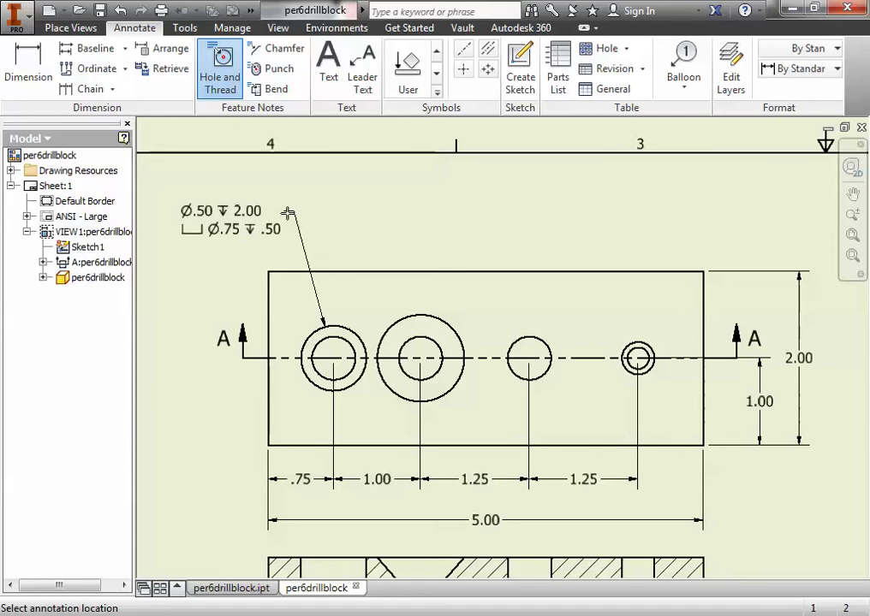
left_click(288, 213)
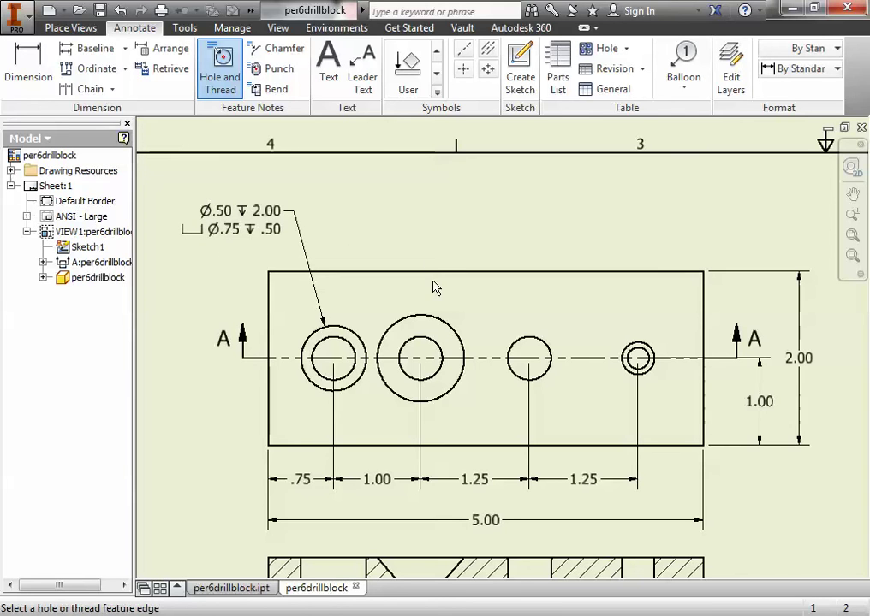
left_click(421, 314)
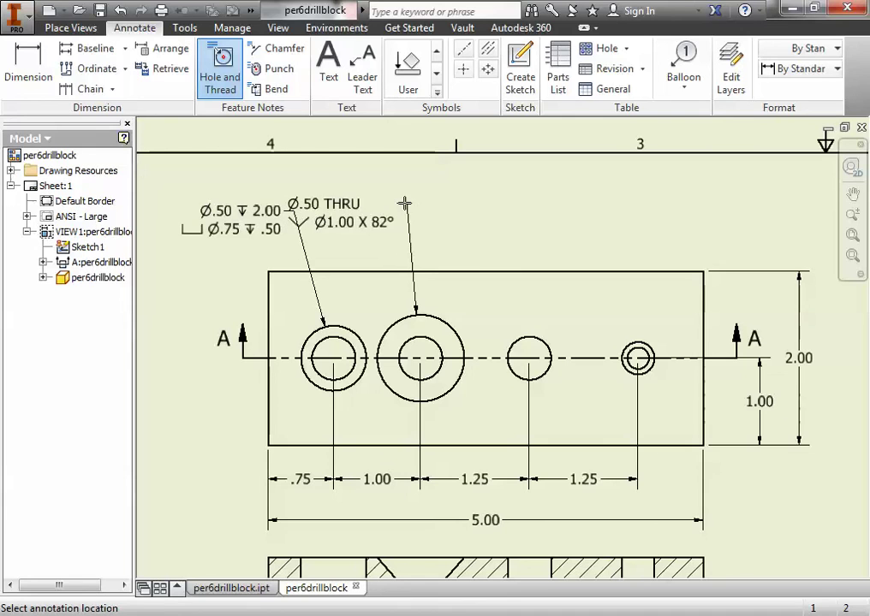
left_click(390, 174)
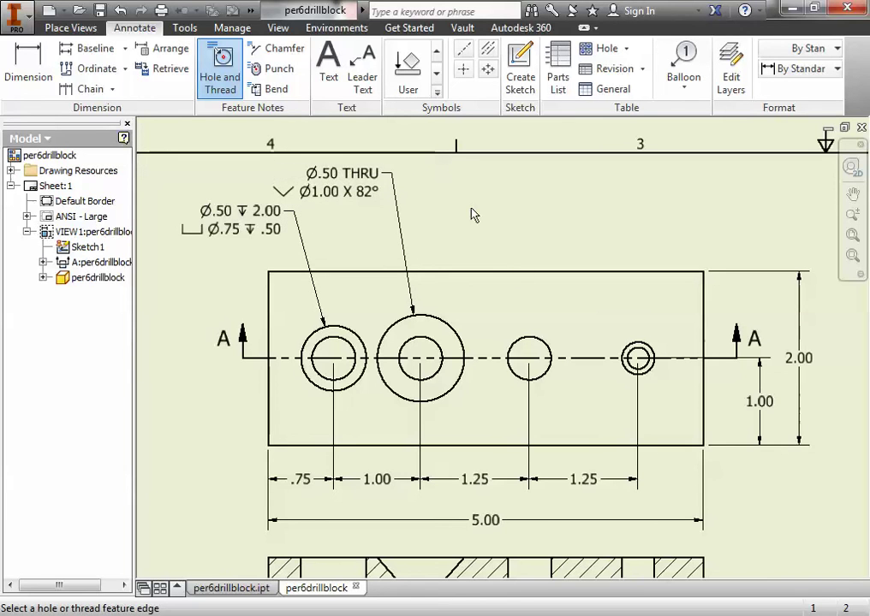
left_click(530, 337)
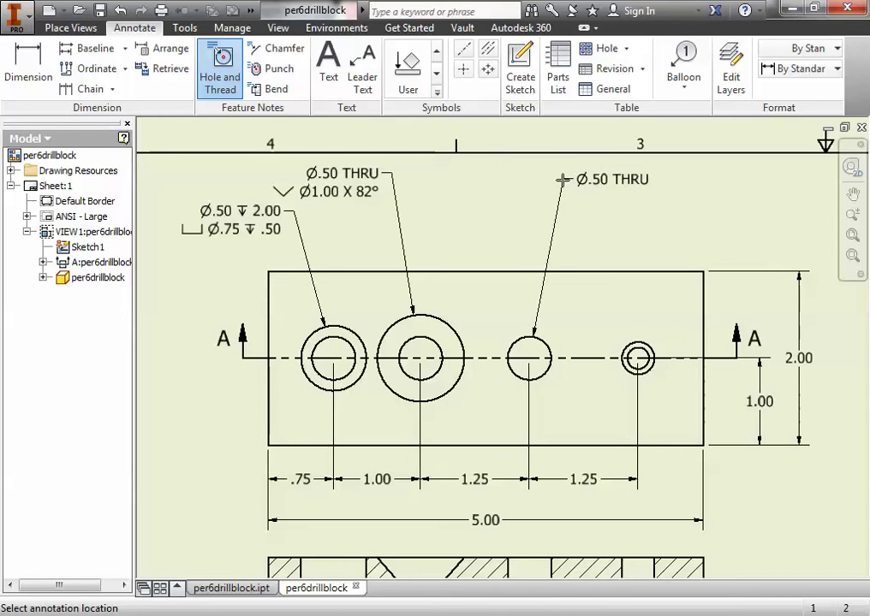
left_click(564, 181)
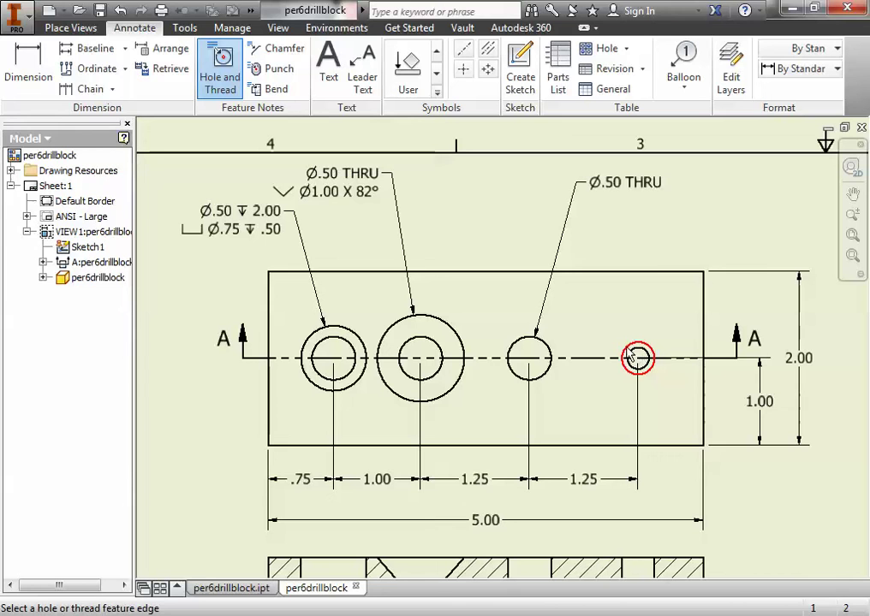
left_click(635, 355)
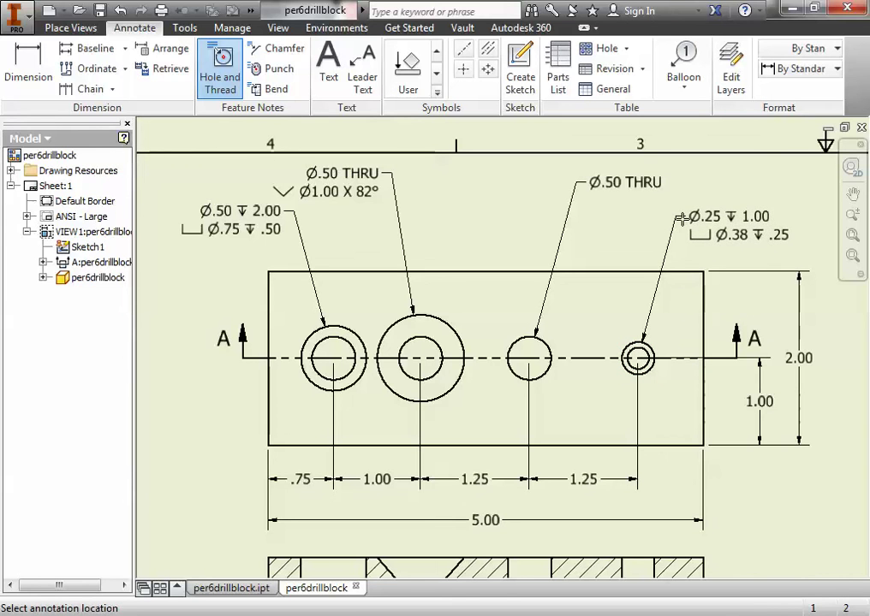
left_click(678, 218)
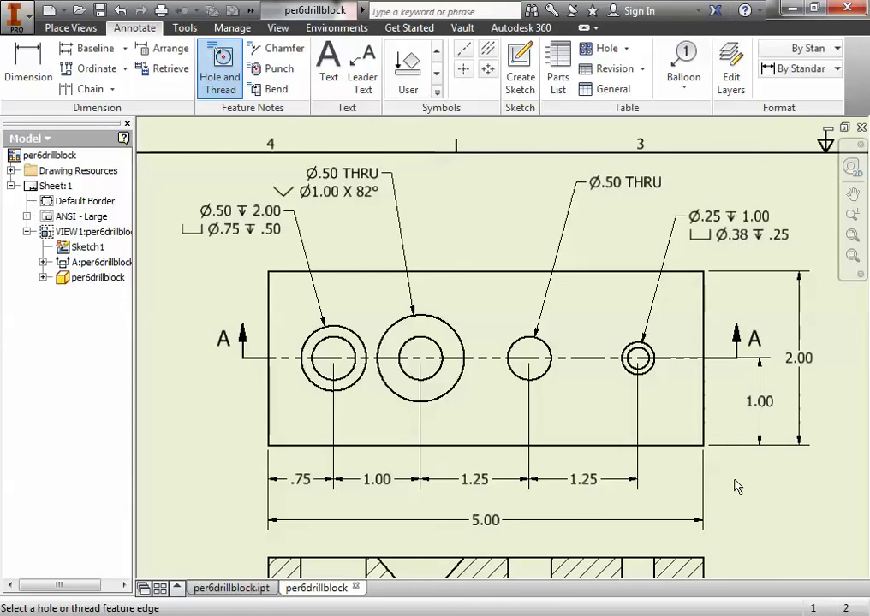
Dimension the right edge of Section A-A with a 3.00 overall height
scroll(734, 486, "down", 2)
mouse_move(758, 500)
middle_mouse_down()
mouse_move(696, 447)
mouse_move(630, 346)
middle_mouse_up()
scroll(652, 359, "down", 3)
scroll(716, 400, "up", 3)
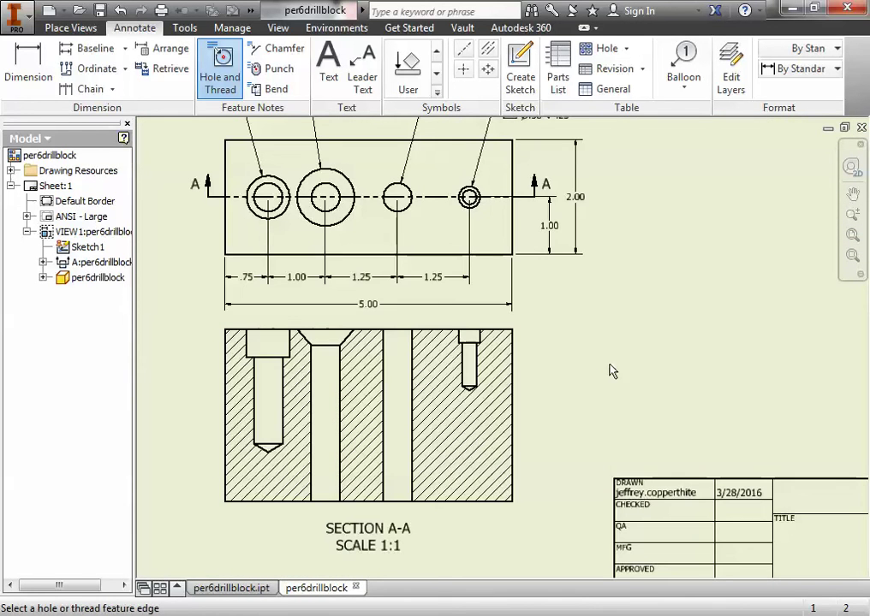
mouse_move(631, 351)
middle_mouse_down()
mouse_move(649, 411)
mouse_move(656, 400)
middle_mouse_up()
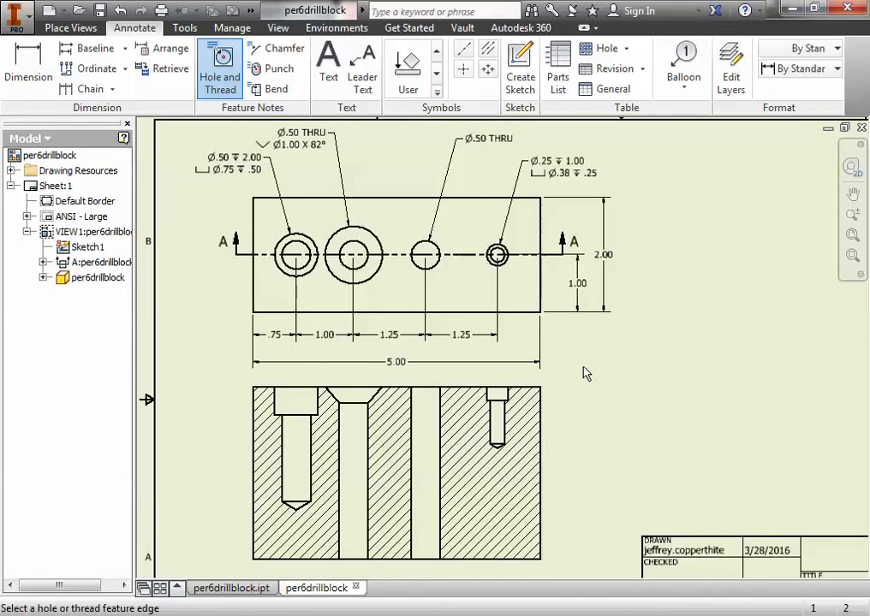
left_click(35, 66)
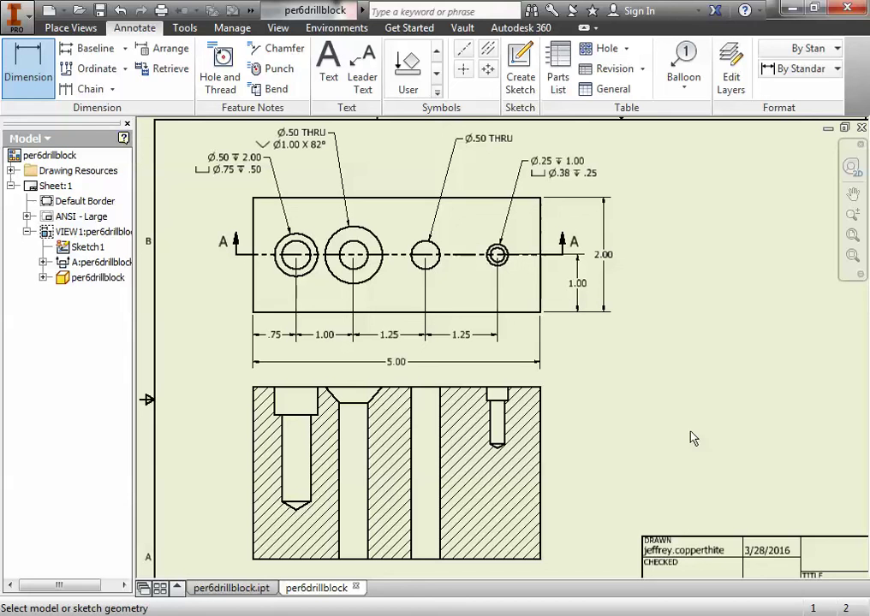
left_click(549, 467)
left_click(565, 472)
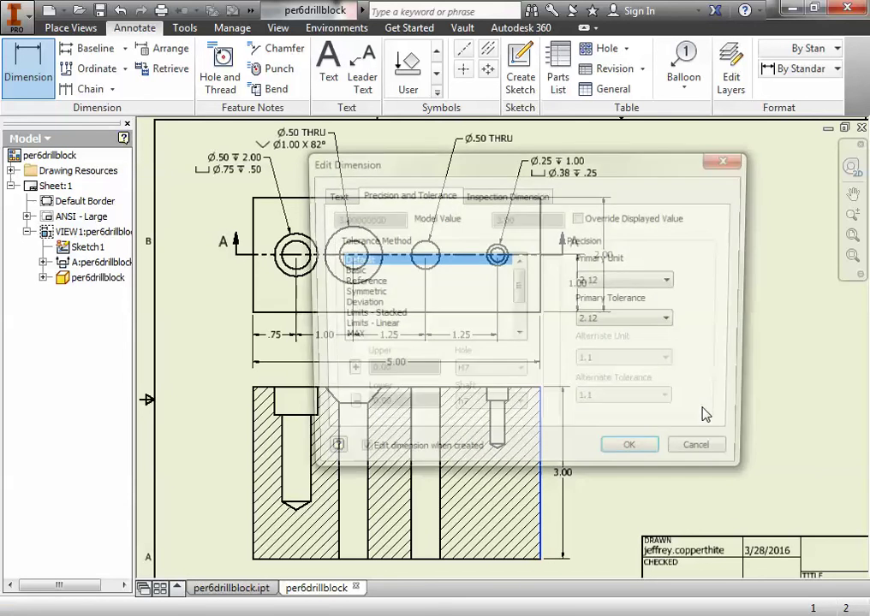
left_click(654, 453)
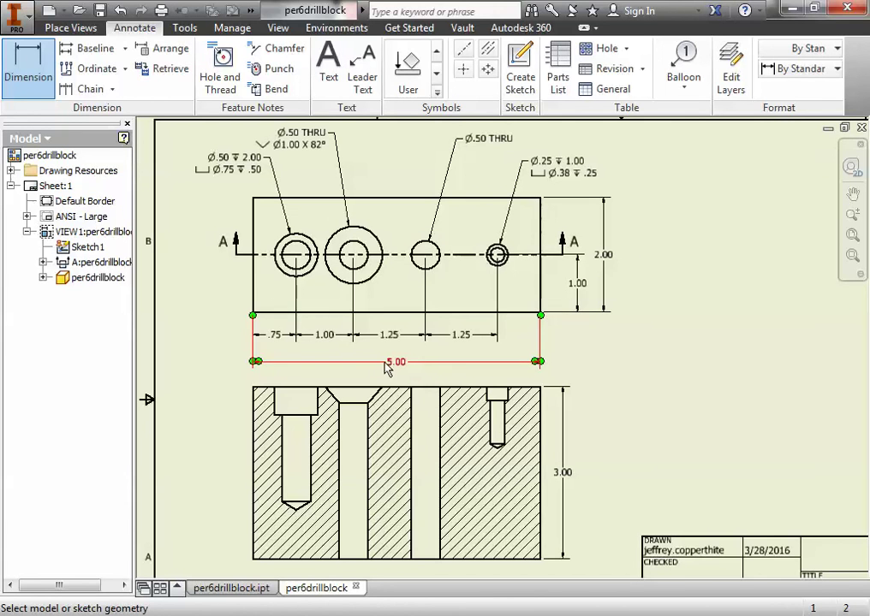
Open Edit Dimension for the 5.00 length, showing Default tolerance and 2.12 precision
key("Escape")
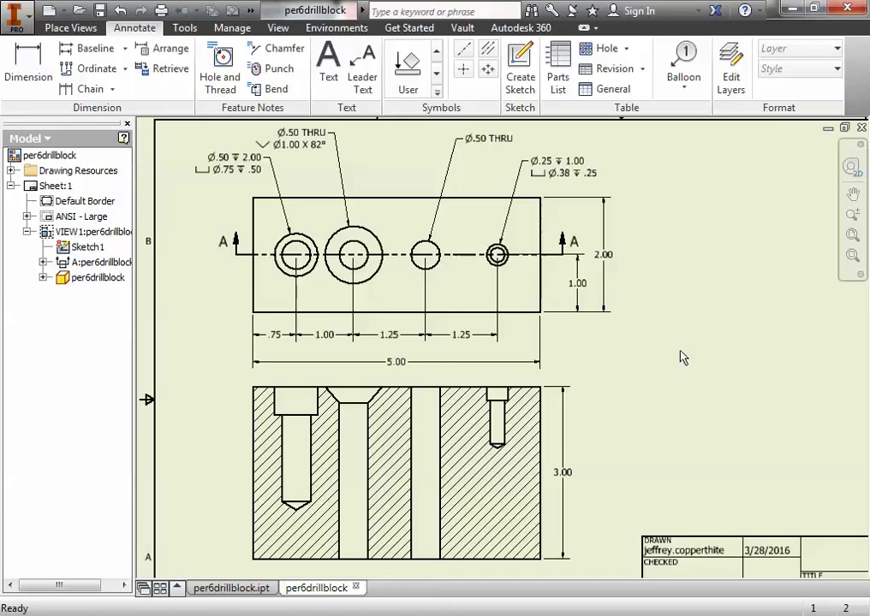
right_click(397, 364)
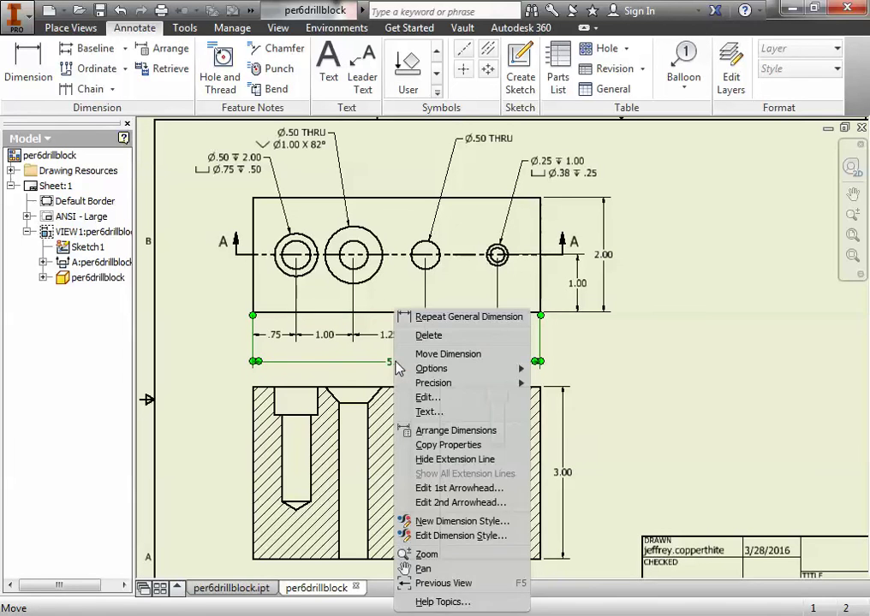
left_click(438, 399)
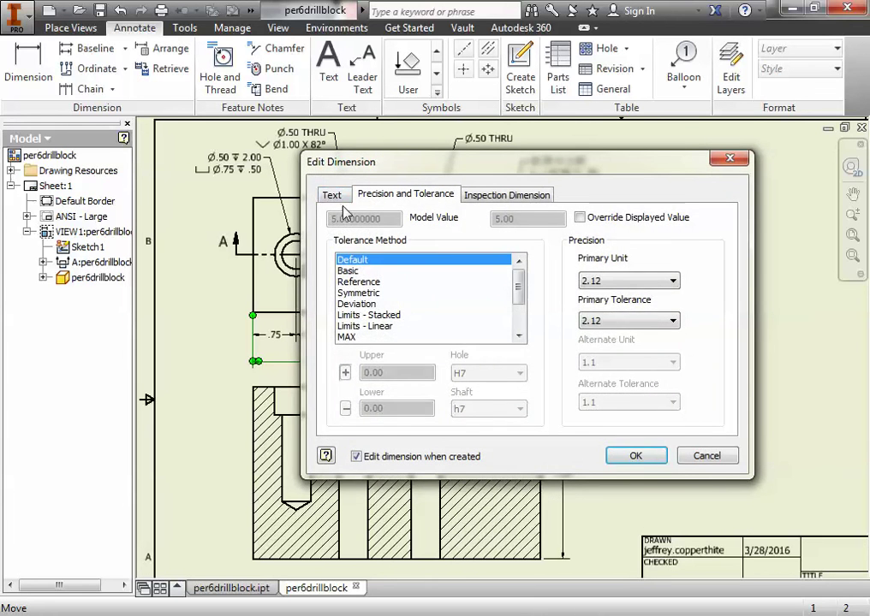
left_click(329, 195)
mouse_move(464, 165)
left_mouse_down()
mouse_move(390, 235)
mouse_move(463, 201)
mouse_move(558, 229)
mouse_move(548, 291)
mouse_move(565, 226)
mouse_move(597, 168)
mouse_move(588, 132)
left_mouse_up()
left_click(477, 250)
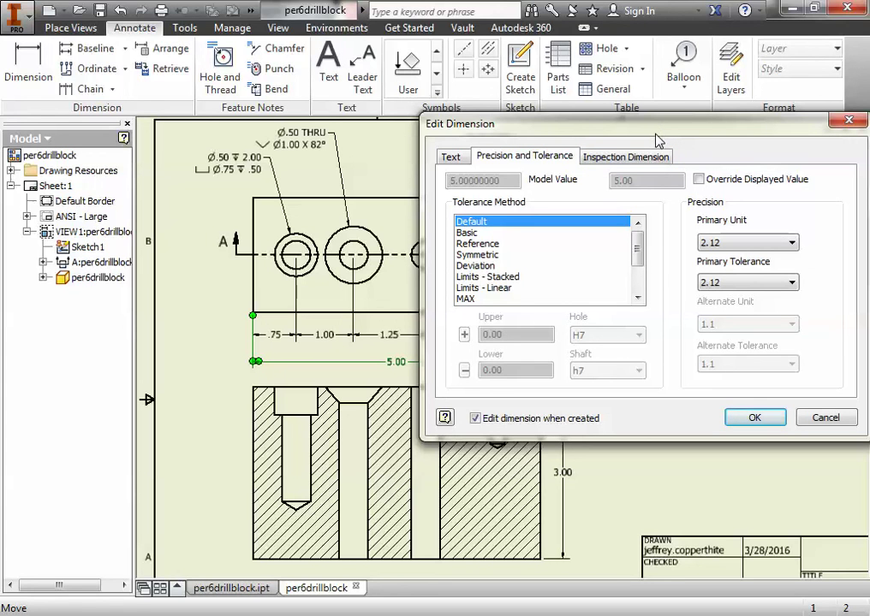
Set the 5.00 length to a Symmetric tolerance with upper value 0.10
left_click(492, 256)
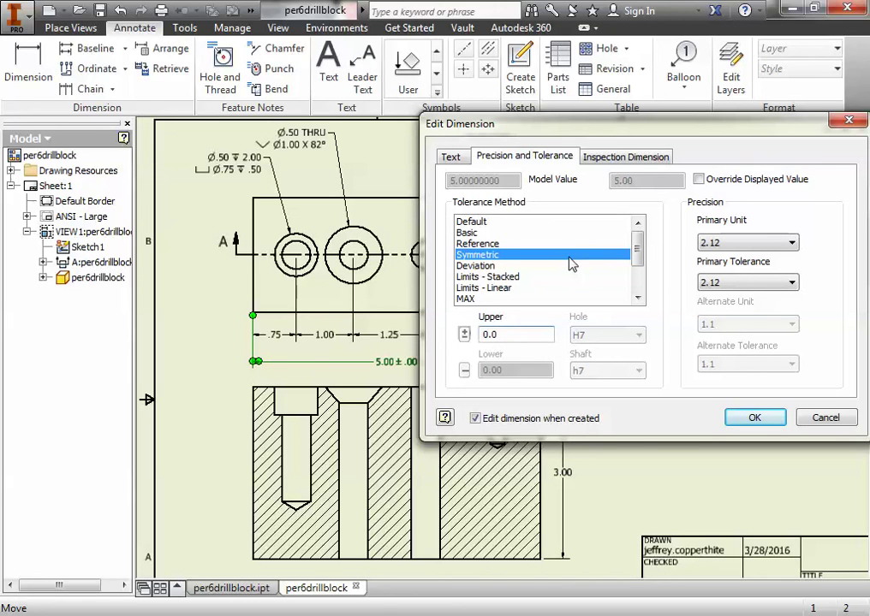
key("BackSpace")
type("1")
type("0")
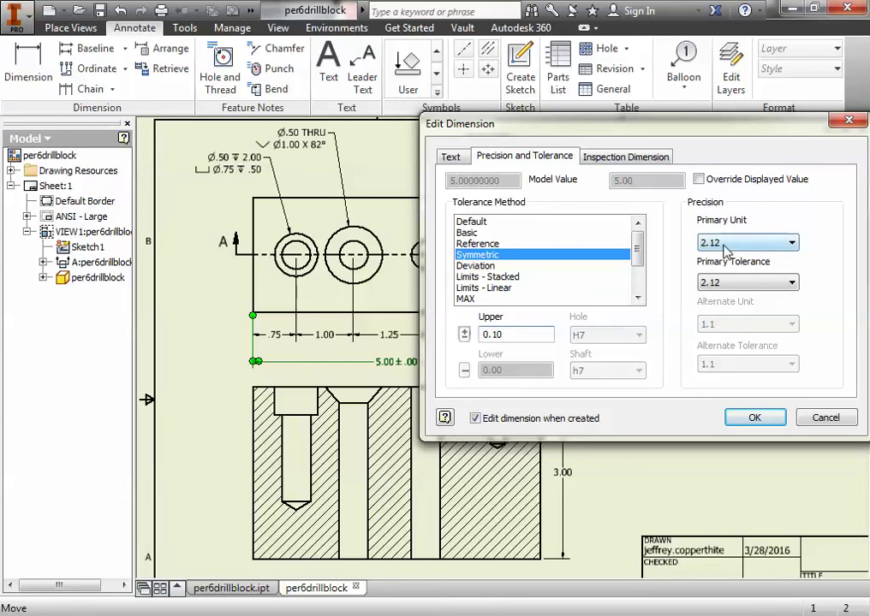
left_click(766, 423)
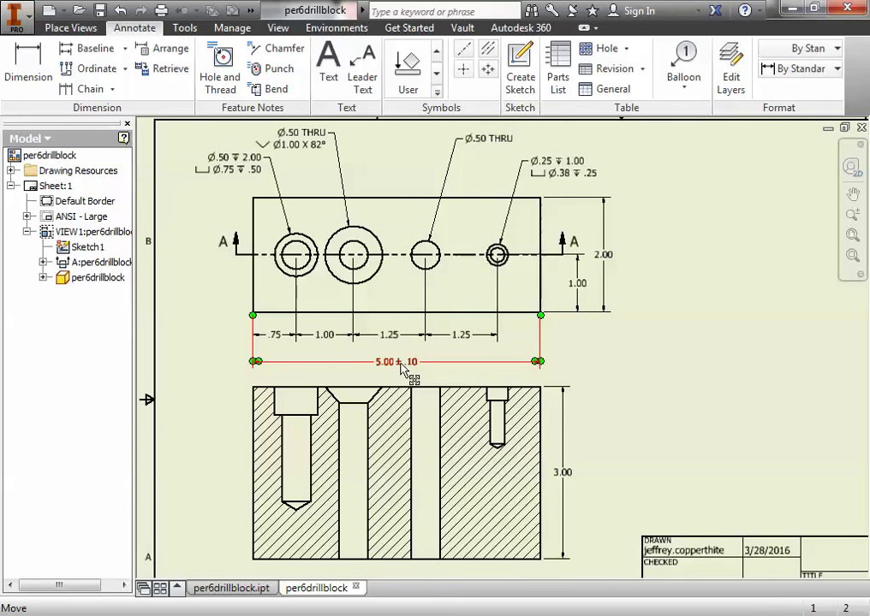
scroll(400, 367, "down", 5)
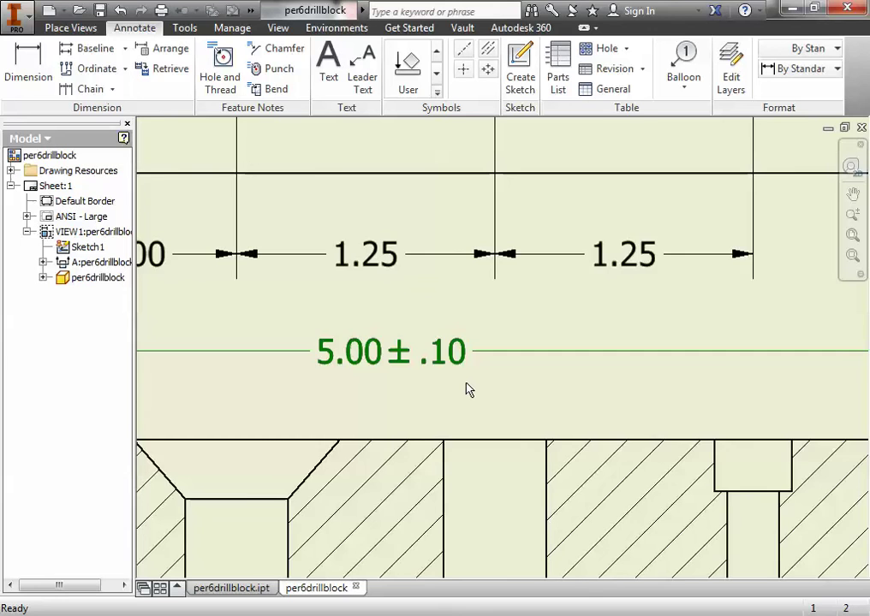
scroll(466, 389, "up", 5)
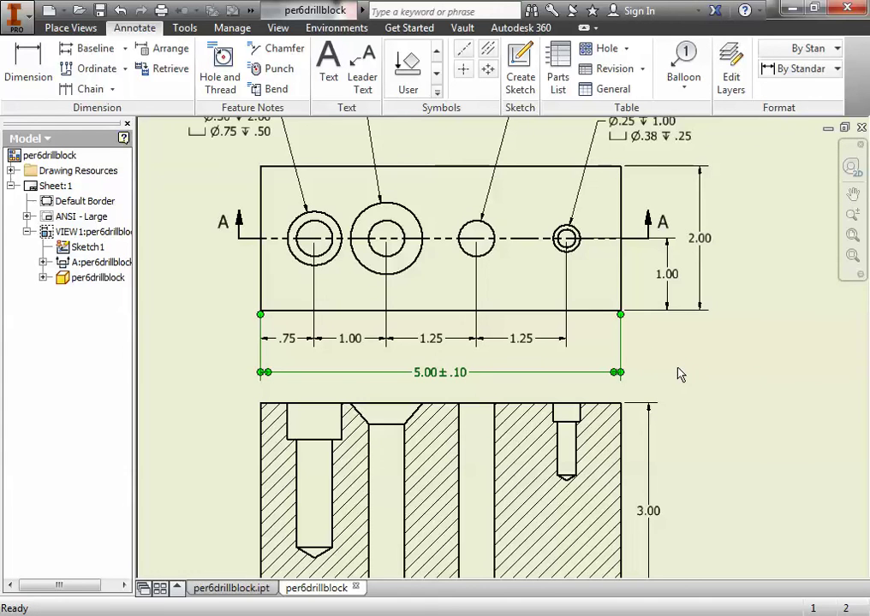
key("F2")
left_click_drag(675, 367, 681, 410)
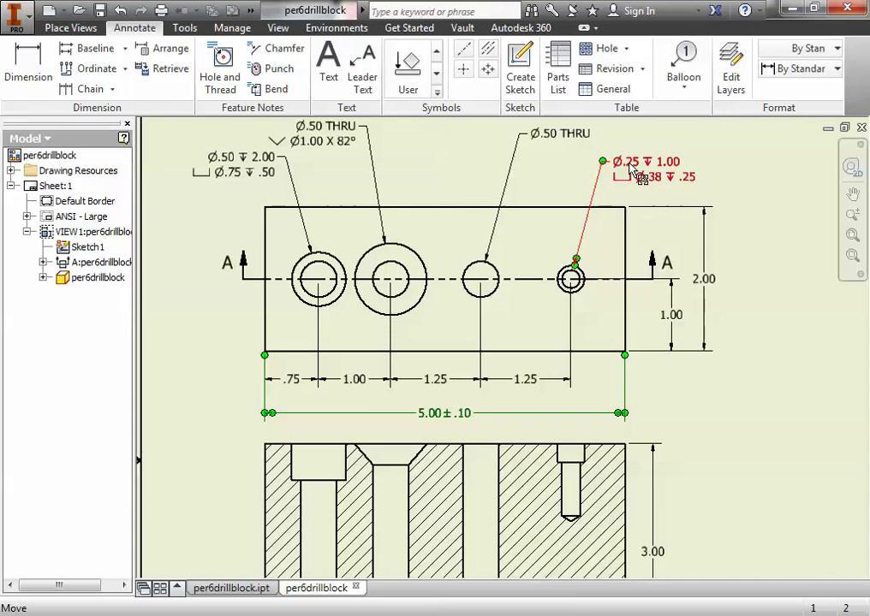
Open Edit Hole Note for the Ø.25 counterbore and show its Precision and Tolerance settings
right_click(638, 167)
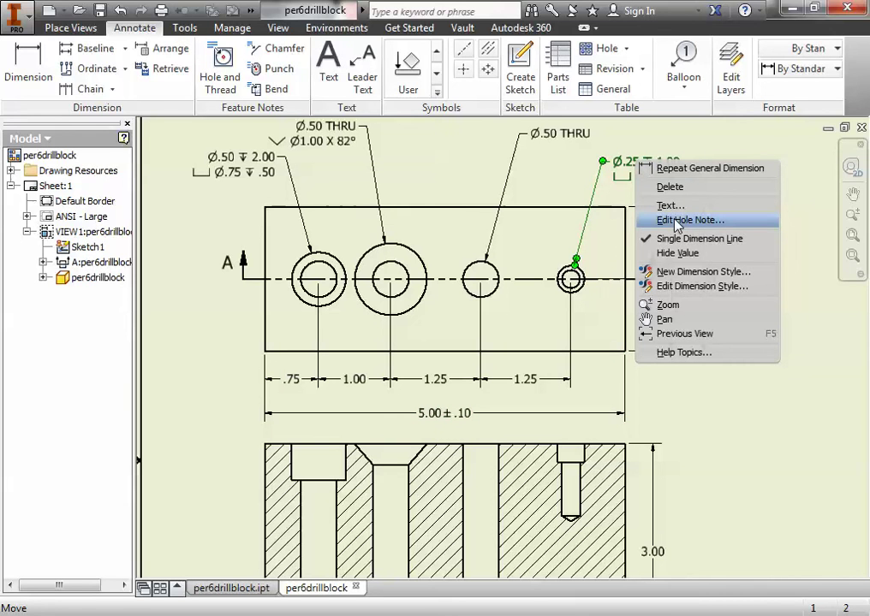
left_click(677, 224)
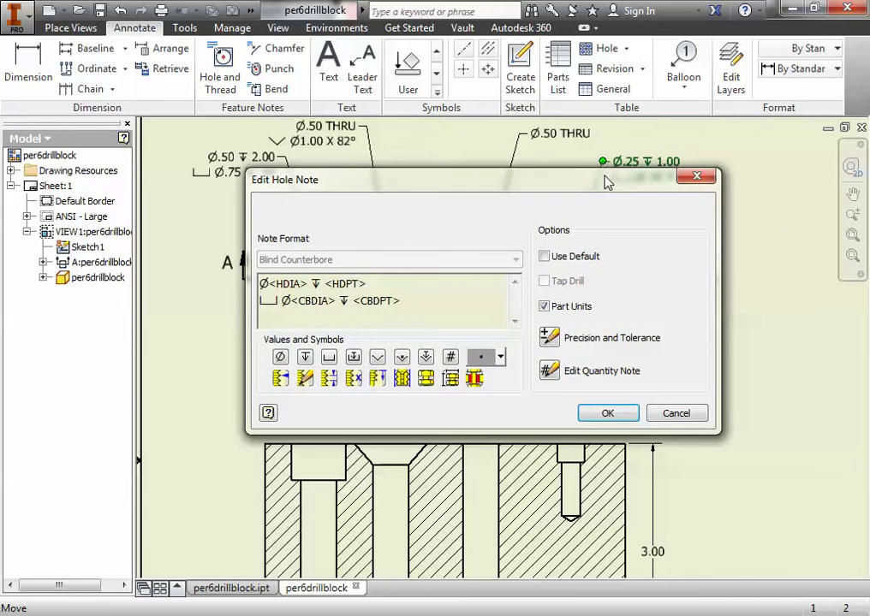
left_click_drag(608, 180, 690, 317)
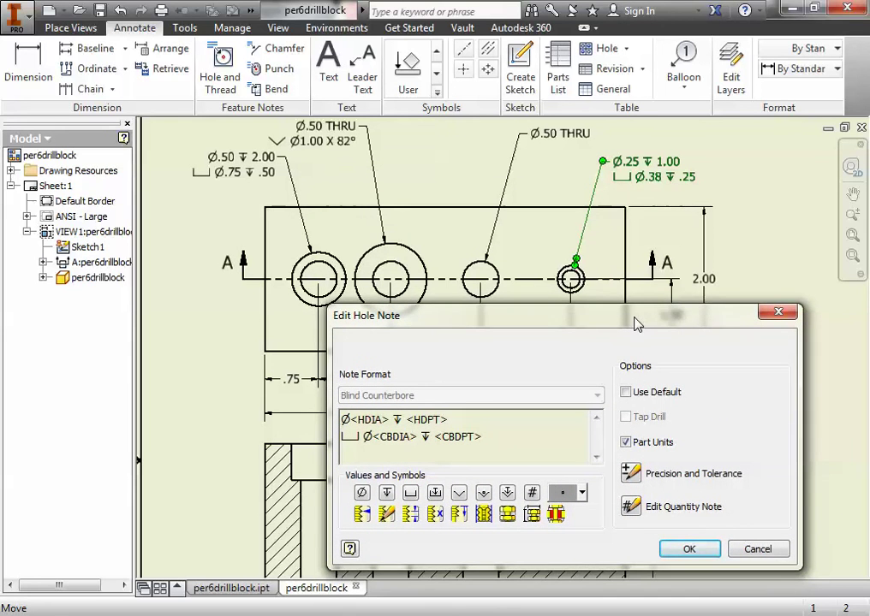
left_click_drag(637, 322, 628, 285)
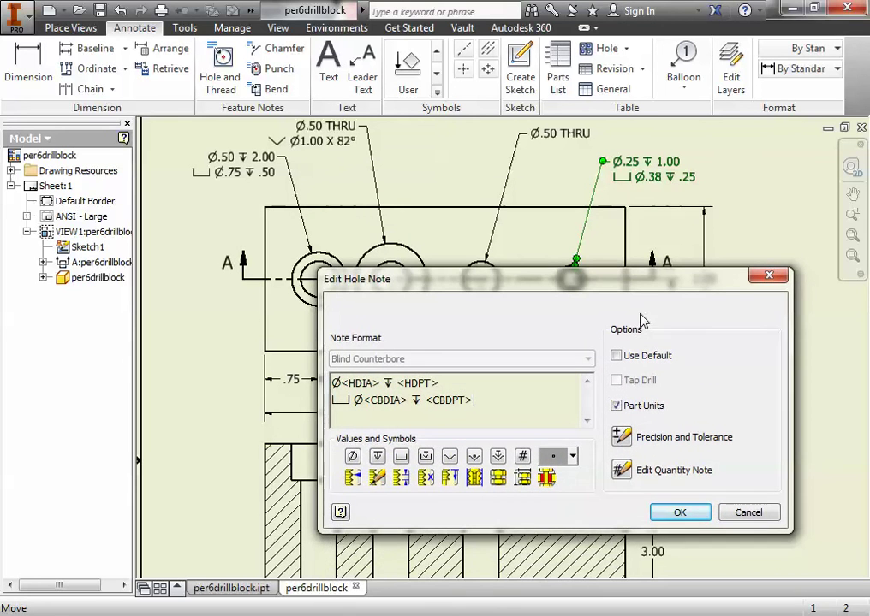
left_click(621, 438)
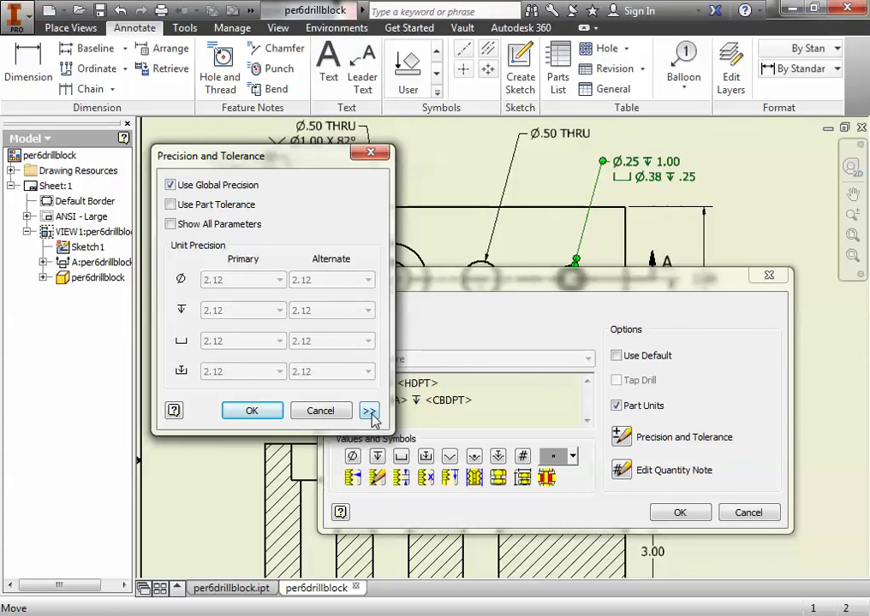
Turn off Use Global Precision and enable a Deviation tolerance on the hole diameter
left_click(369, 412)
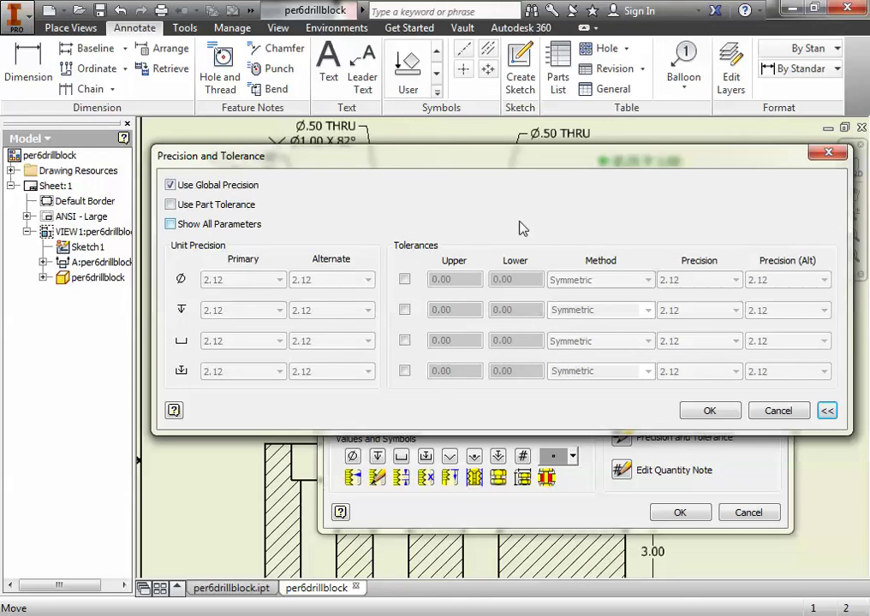
left_click(171, 185)
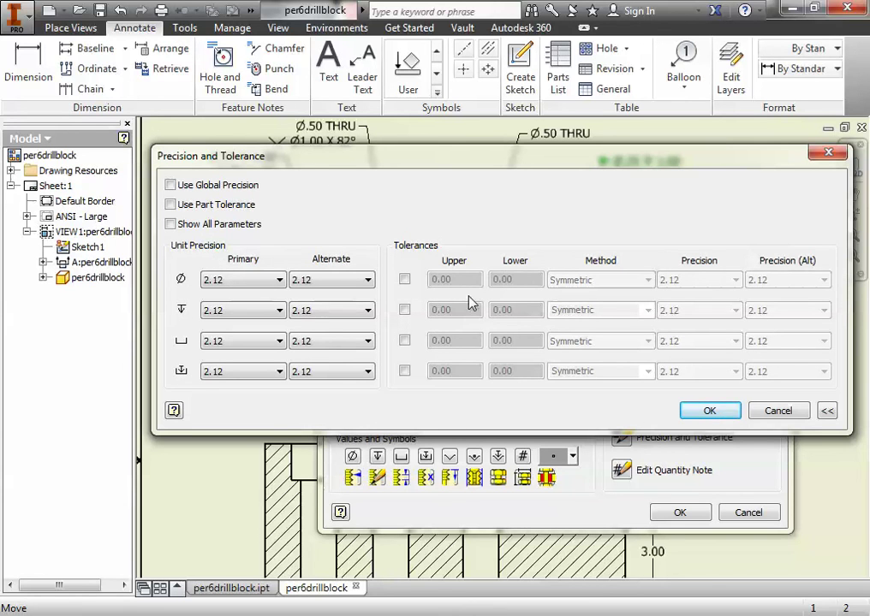
left_click(405, 283)
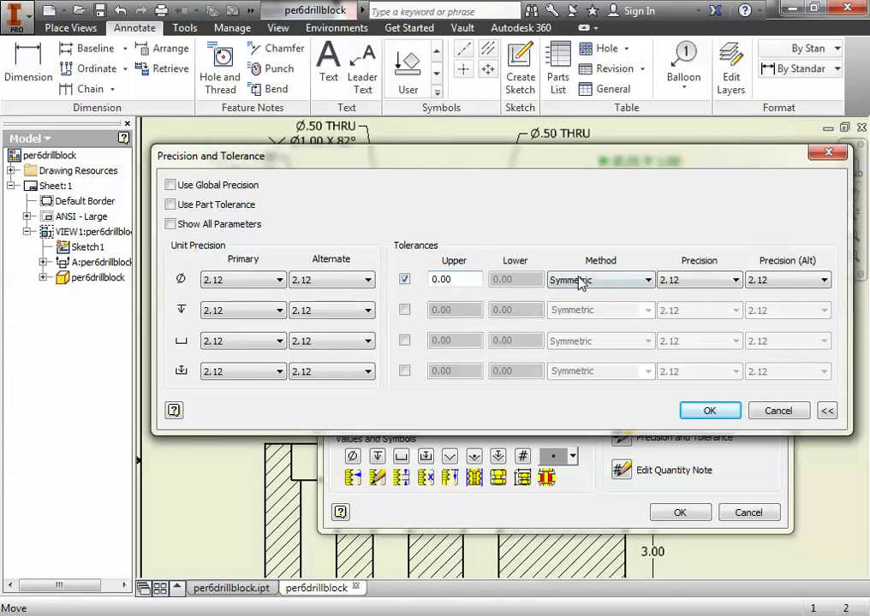
left_click(616, 285)
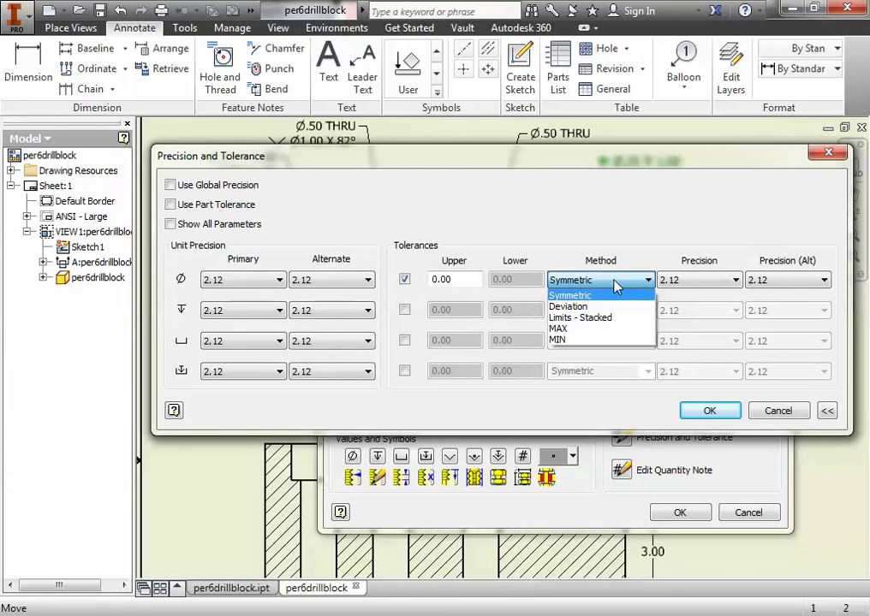
left_click(566, 309)
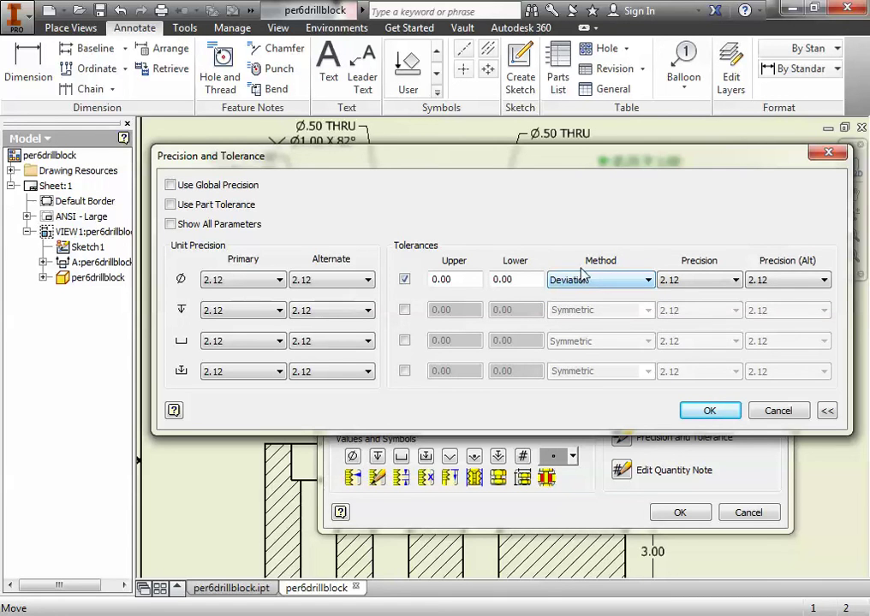
Set diameter precision and alternate precision to 3.123, upper tolerance 0.003, and apply
left_click(442, 283)
left_click(676, 281)
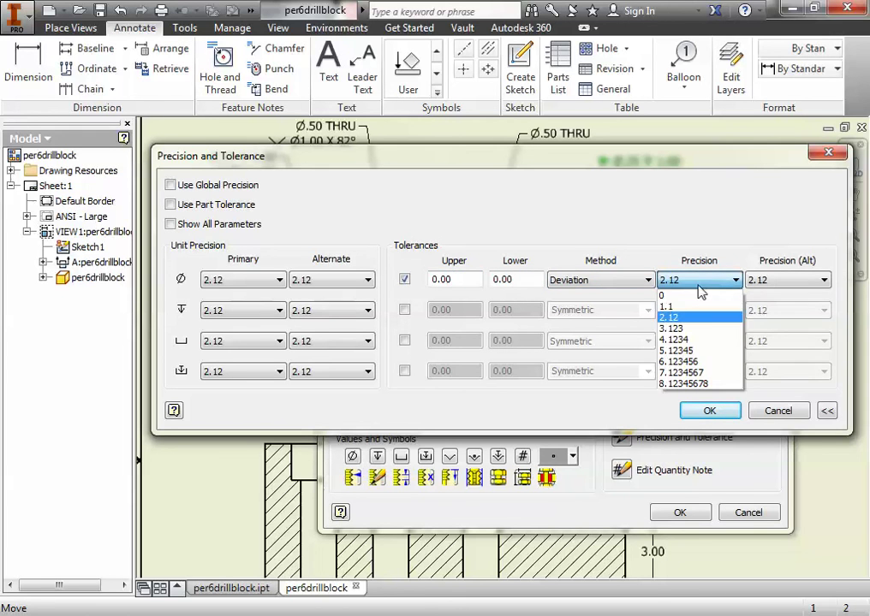
left_click(673, 330)
left_click(782, 280)
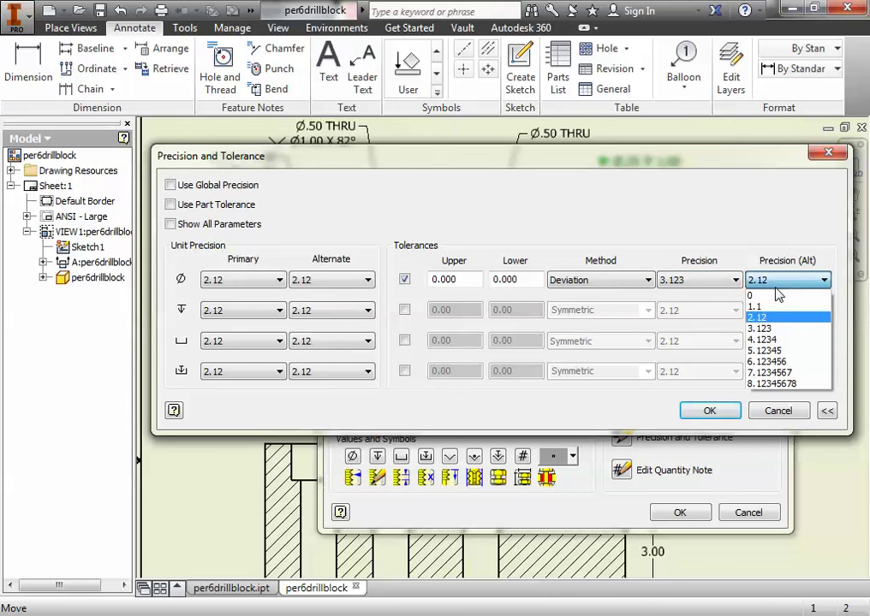
left_click(772, 330)
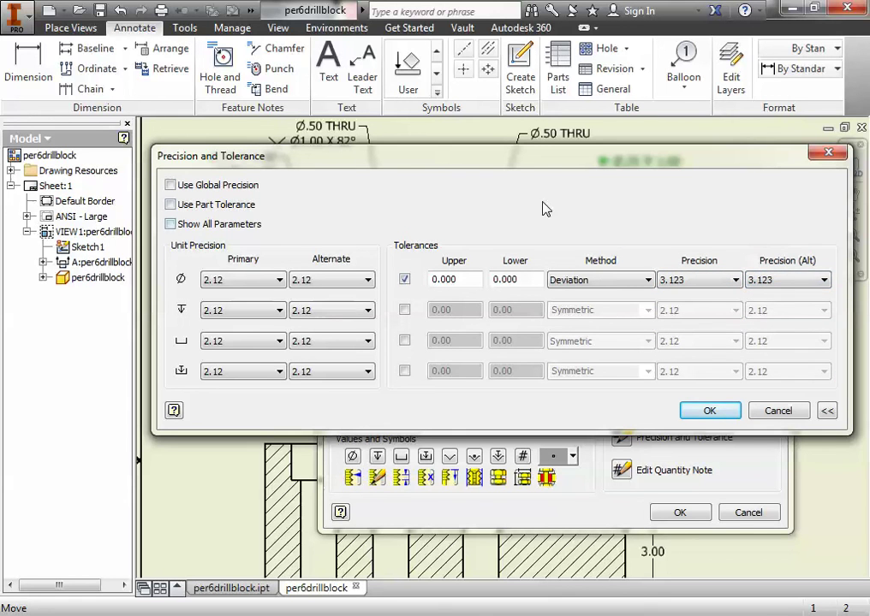
left_click(468, 280)
key("BackSpace")
type("3")
left_click(709, 411)
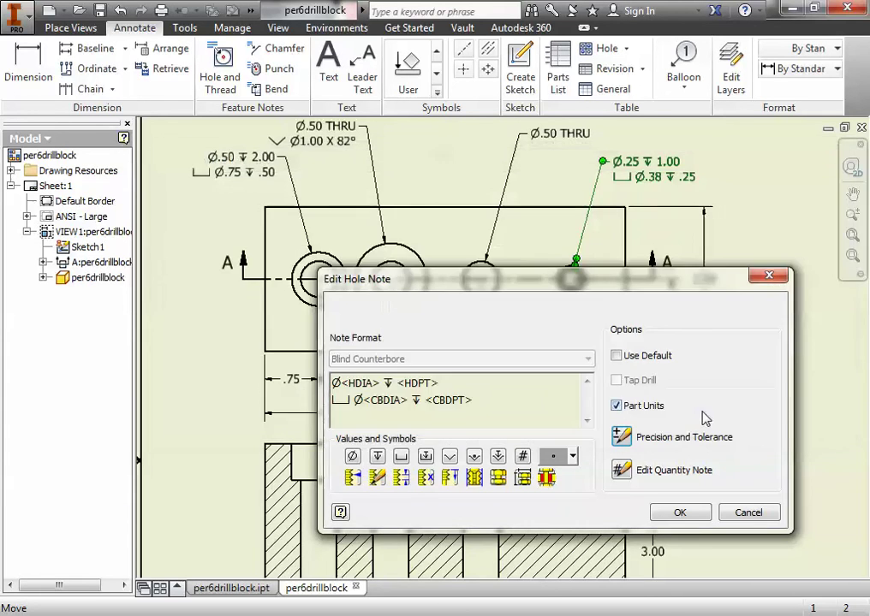
left_click(677, 512)
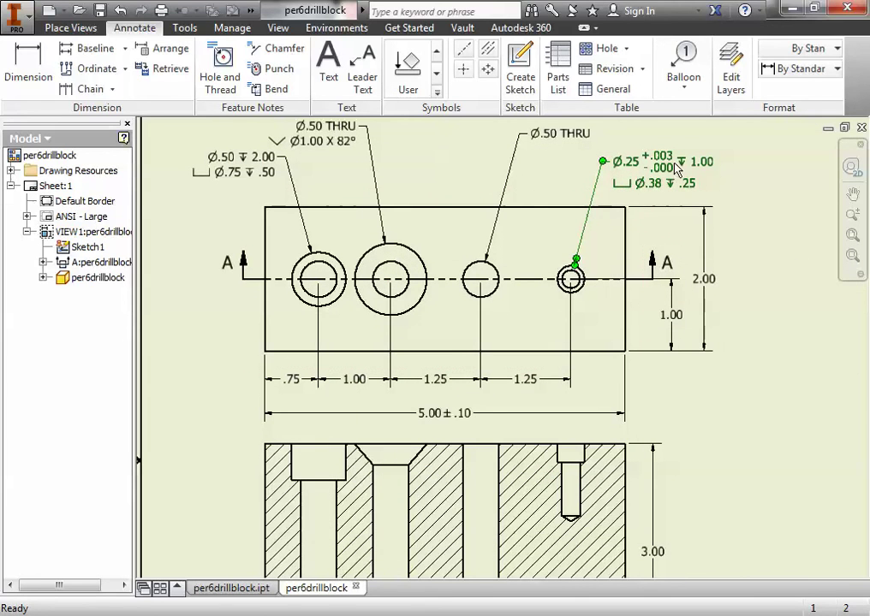